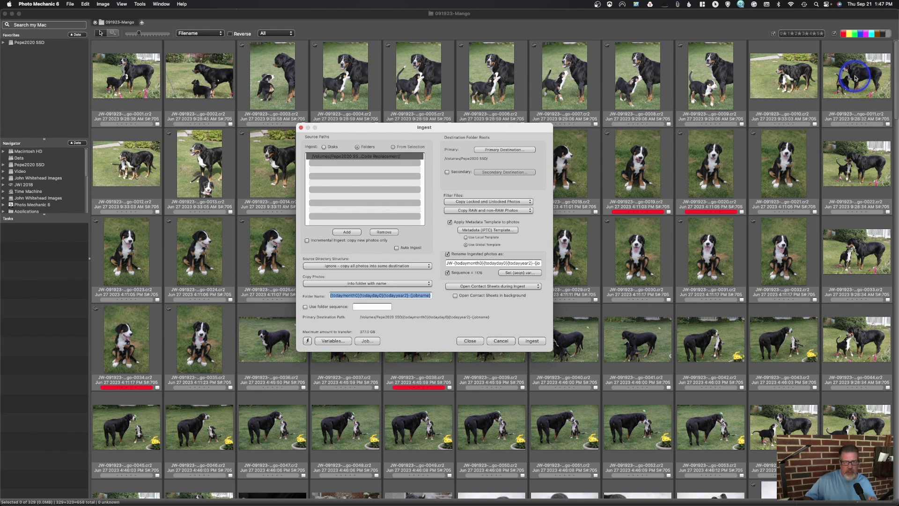
Open the job's User / Client Variables from the Ingest dialog, examine which variable represents each field, and accept them
{"action": "left_click_drag", "start_coordinate": [443, 127], "coordinate": [446, 129]}
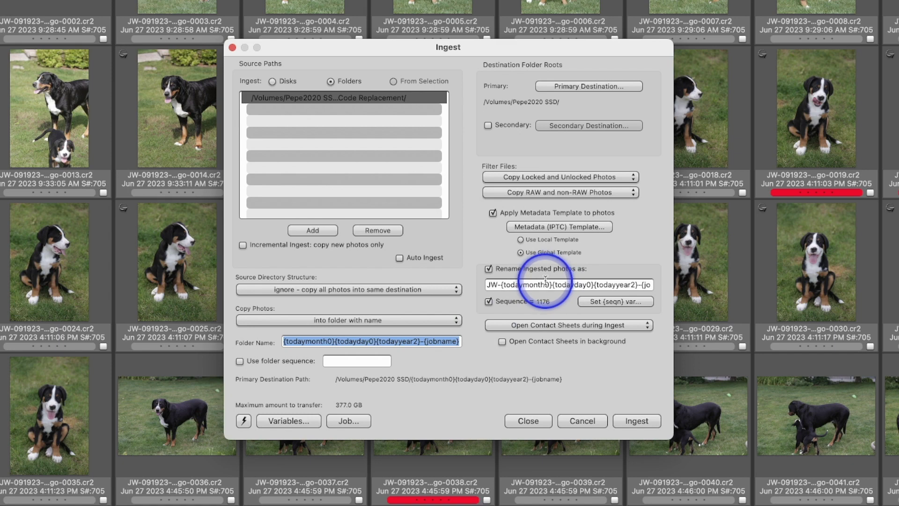
{"action": "left_click", "coordinate": [350, 421]}
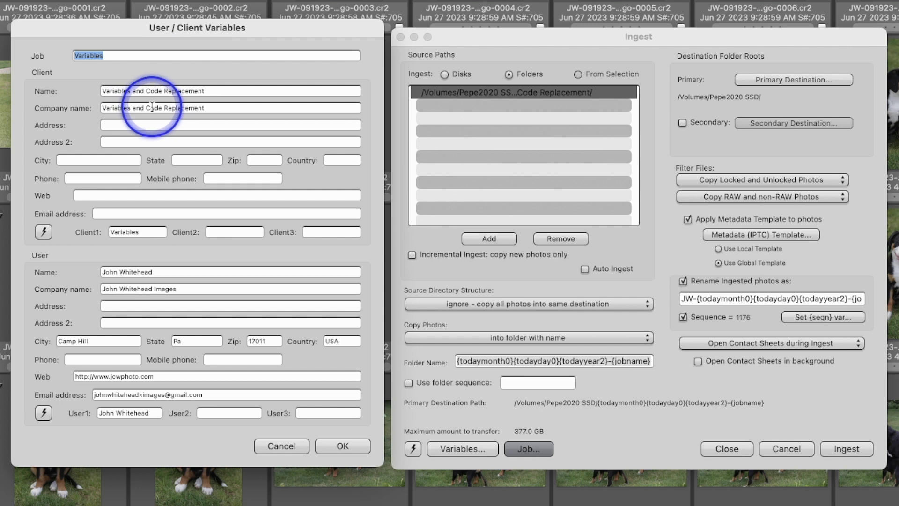
{"action": "mouse_move", "coordinate": [151, 106]}
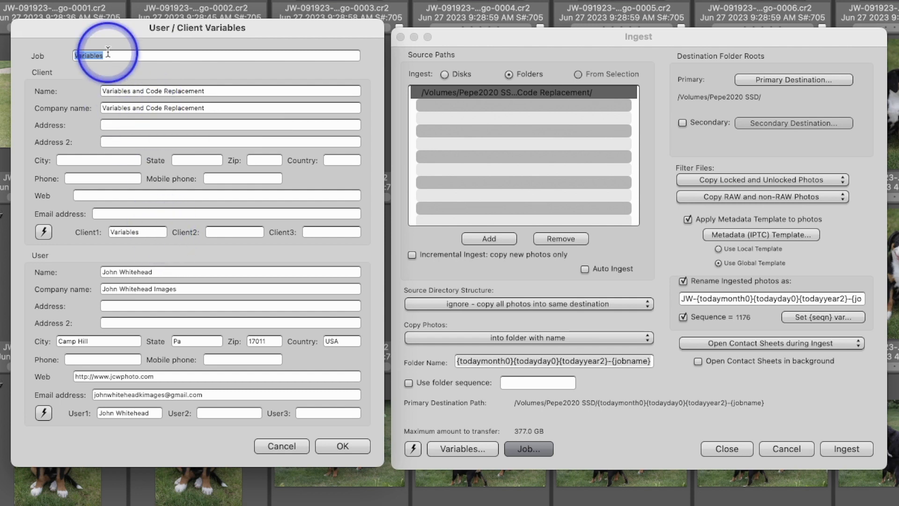
{"action": "mouse_move", "coordinate": [110, 199]}
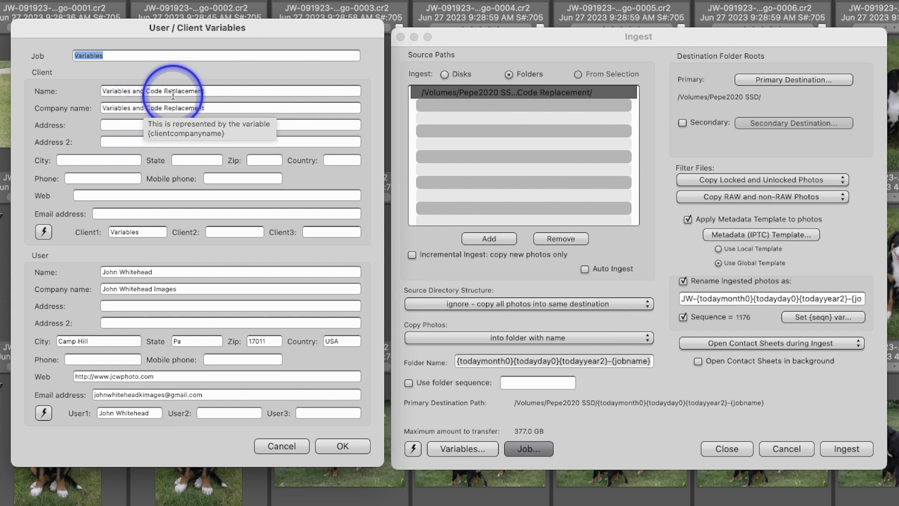
{"action": "mouse_move", "coordinate": [117, 431]}
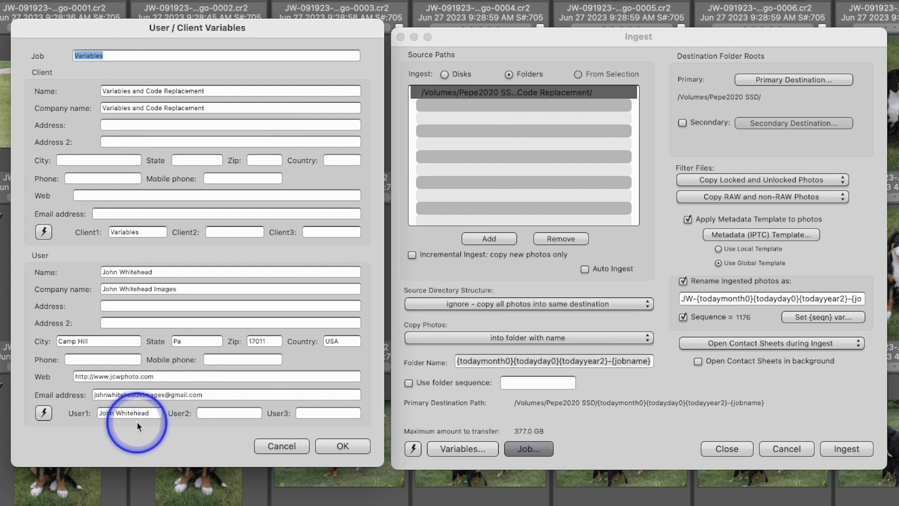
{"action": "mouse_move", "coordinate": [138, 233]}
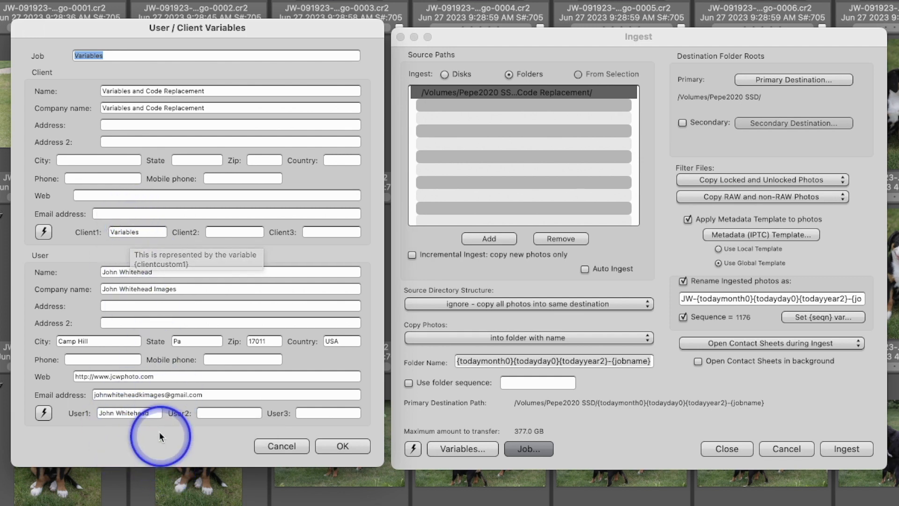
{"action": "mouse_move", "coordinate": [139, 415]}
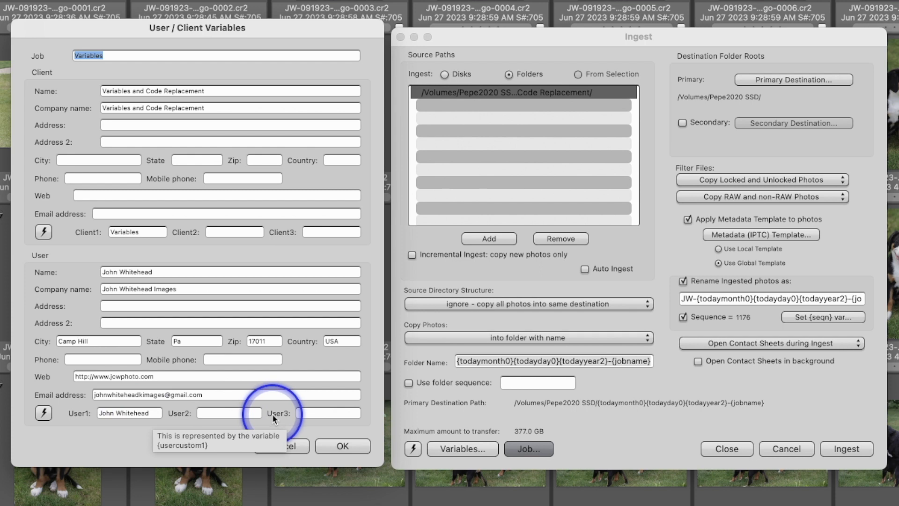
{"action": "left_click", "coordinate": [348, 449]}
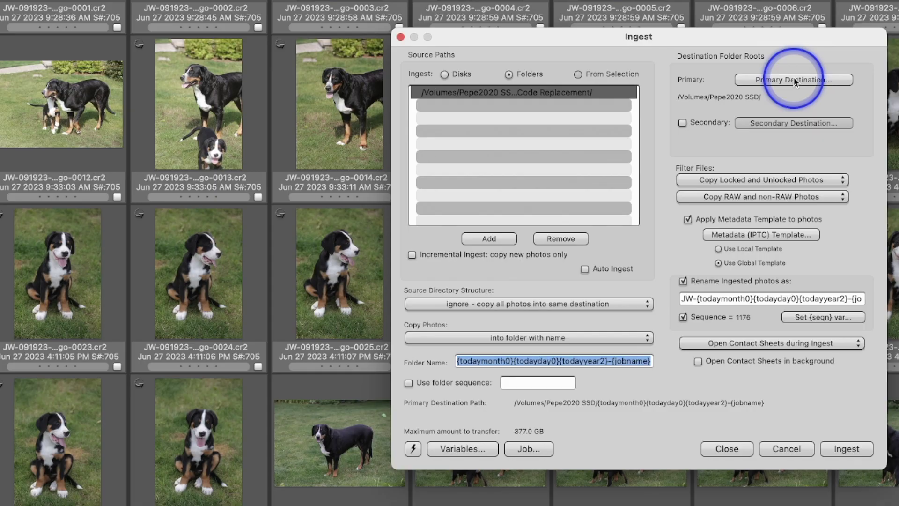
Open the Metadata (IPTC) Template with its variables list and examine the available variables from the camera group down to User/Client
{"action": "left_click", "coordinate": [761, 235]}
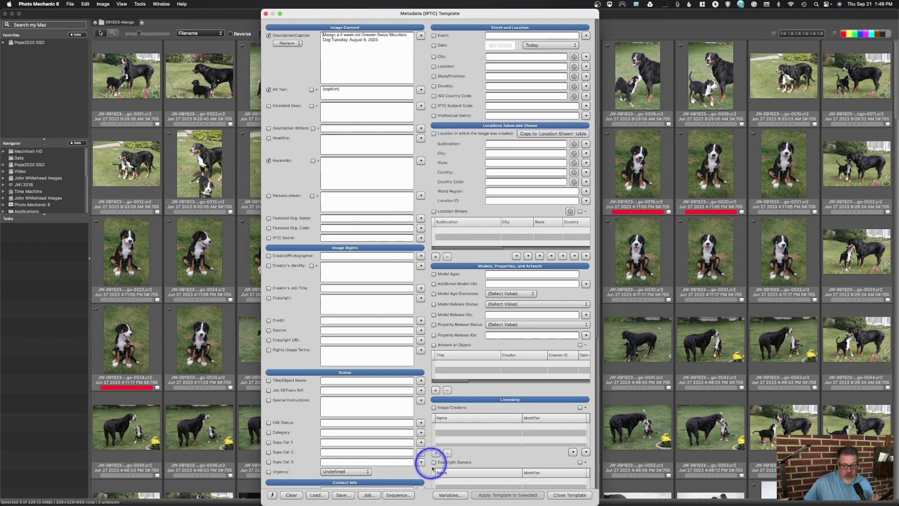
{"action": "left_click", "coordinate": [448, 495]}
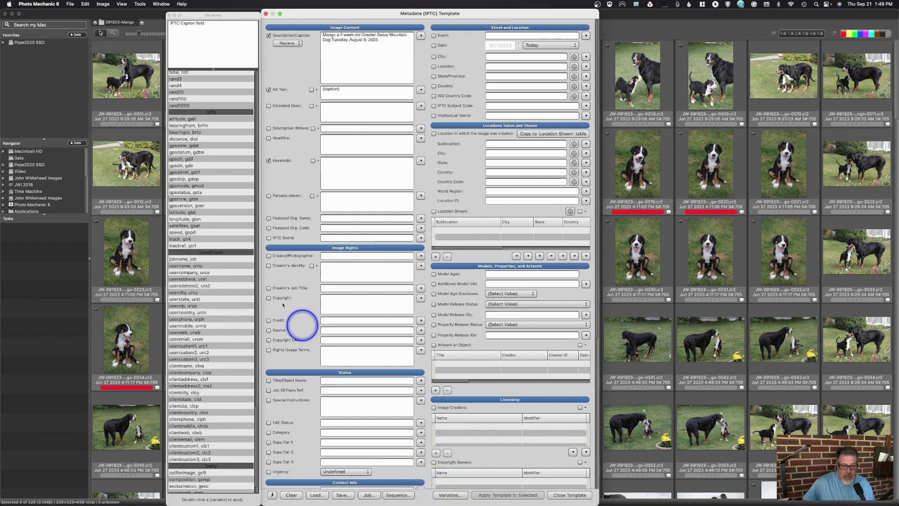
{"action": "scroll", "coordinate": [220, 154], "scroll_direction": "down", "scroll_amount": 20}
{"action": "scroll", "coordinate": [229, 141], "scroll_direction": "up", "scroll_amount": 20}
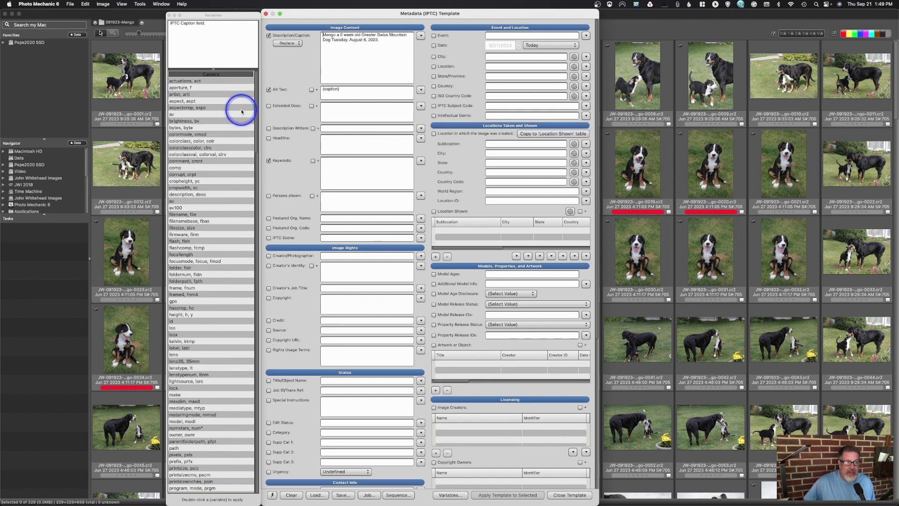
{"action": "left_click", "coordinate": [193, 80]}
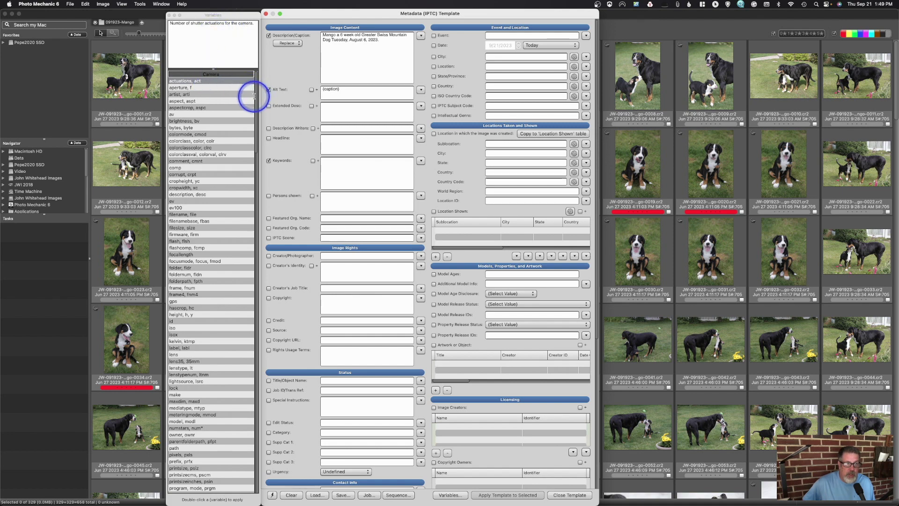
{"action": "left_click_drag", "start_coordinate": [256, 95], "coordinate": [257, 159]}
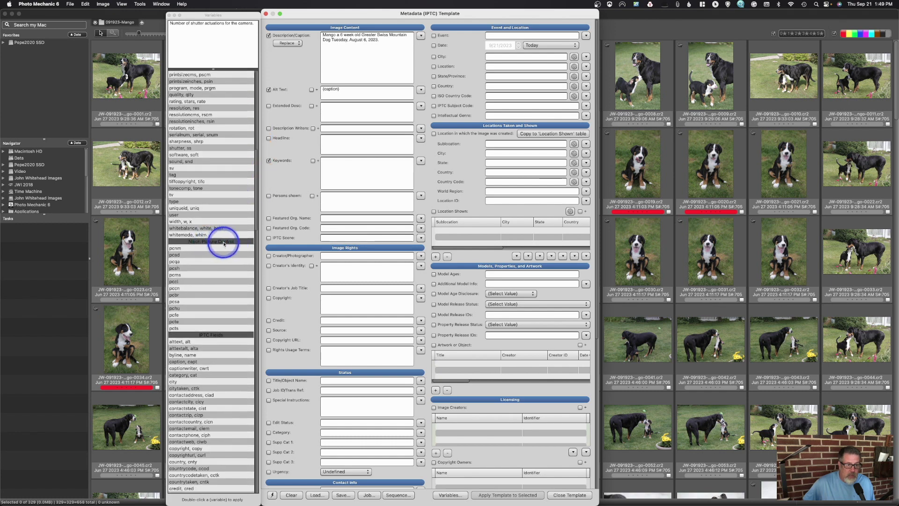
{"action": "scroll", "coordinate": [256, 227], "scroll_direction": "down", "scroll_amount": 5}
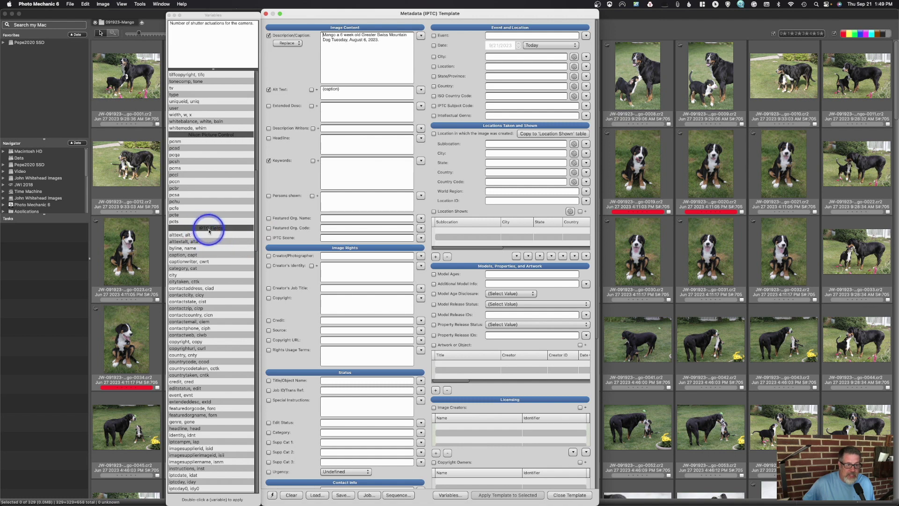
{"action": "left_click_drag", "start_coordinate": [253, 220], "coordinate": [261, 379]}
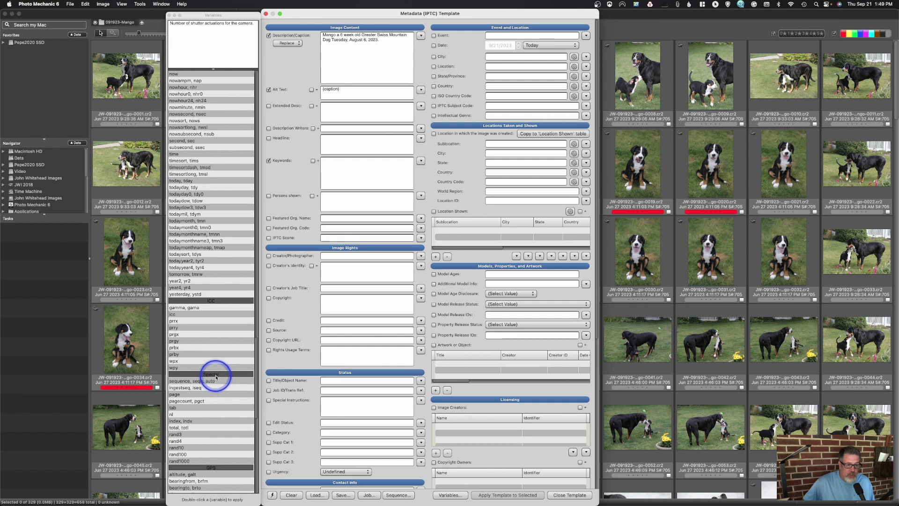
{"action": "left_click_drag", "start_coordinate": [255, 371], "coordinate": [261, 476]}
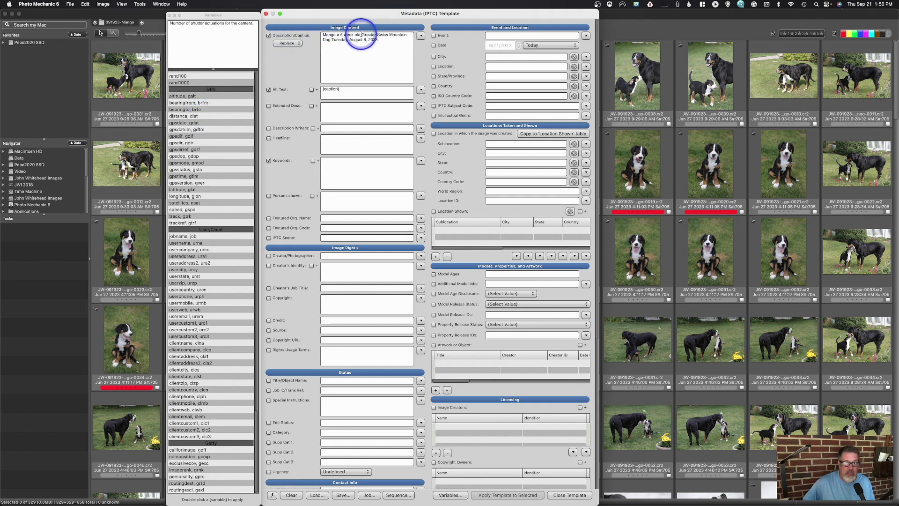
Fill the Description Writers field with the {username} variable
{"action": "left_click", "coordinate": [327, 129]}
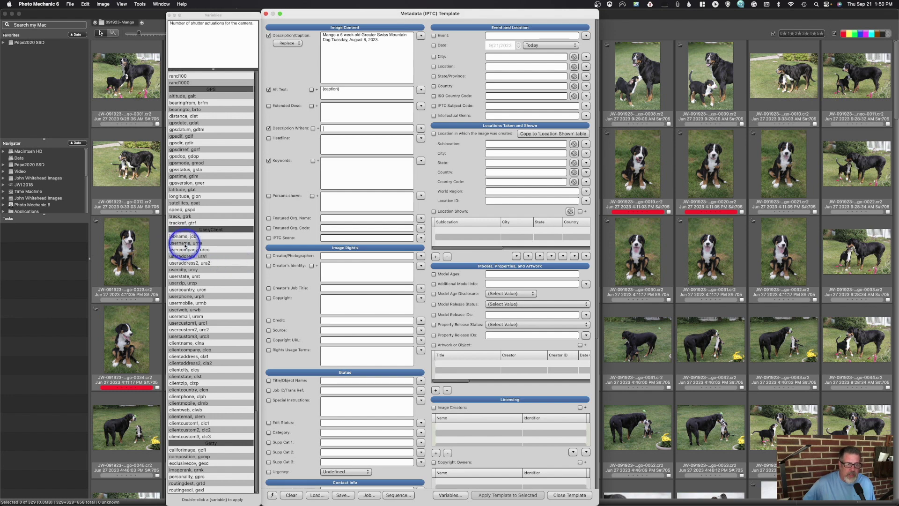
{"action": "left_click", "coordinate": [186, 243]}
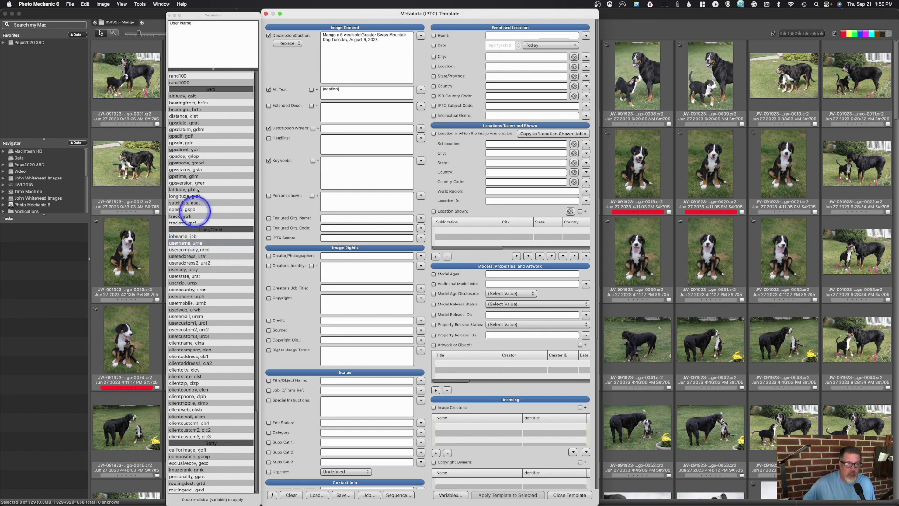
{"action": "double_click", "coordinate": [190, 243]}
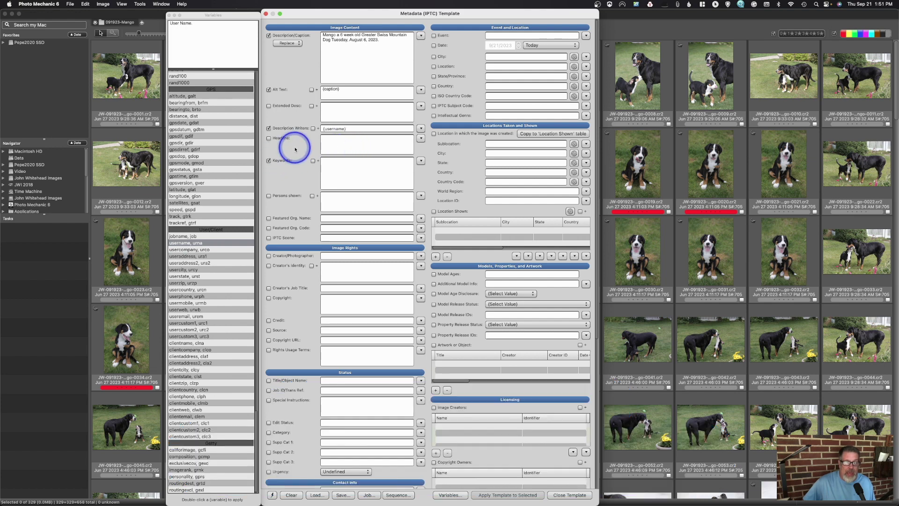
Enable the Headline field and fill it with the {jobname} variable
{"action": "left_click", "coordinate": [338, 142]}
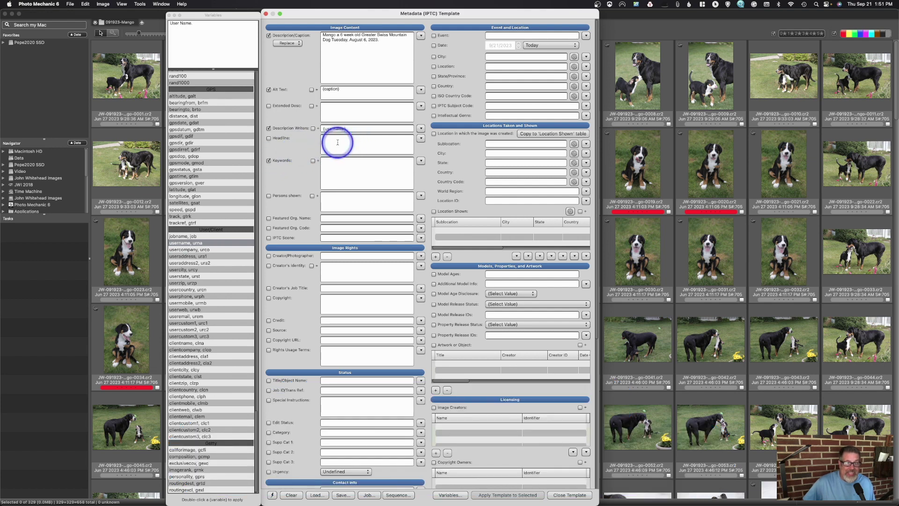
{"action": "left_click", "coordinate": [191, 237]}
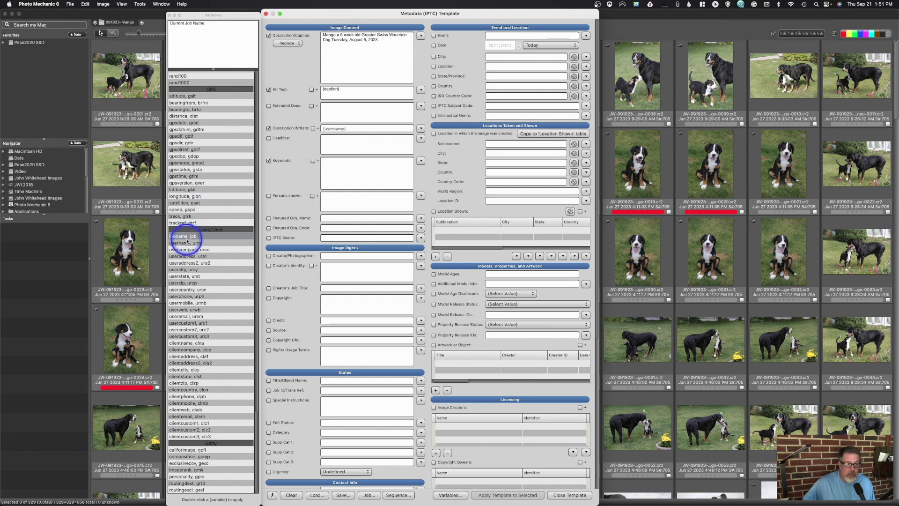
{"action": "left_click_drag", "start_coordinate": [186, 239], "coordinate": [261, 165]}
{"action": "left_click", "coordinate": [269, 138]}
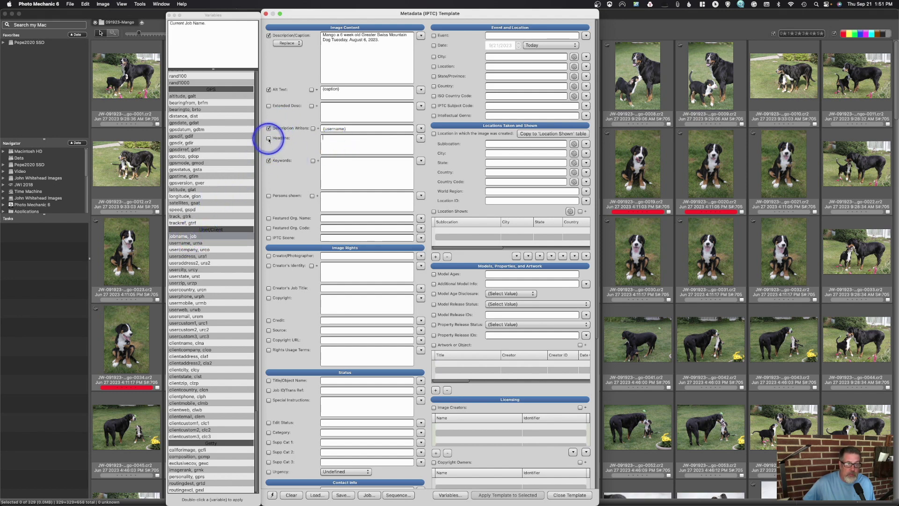
{"action": "double_click", "coordinate": [189, 237]}
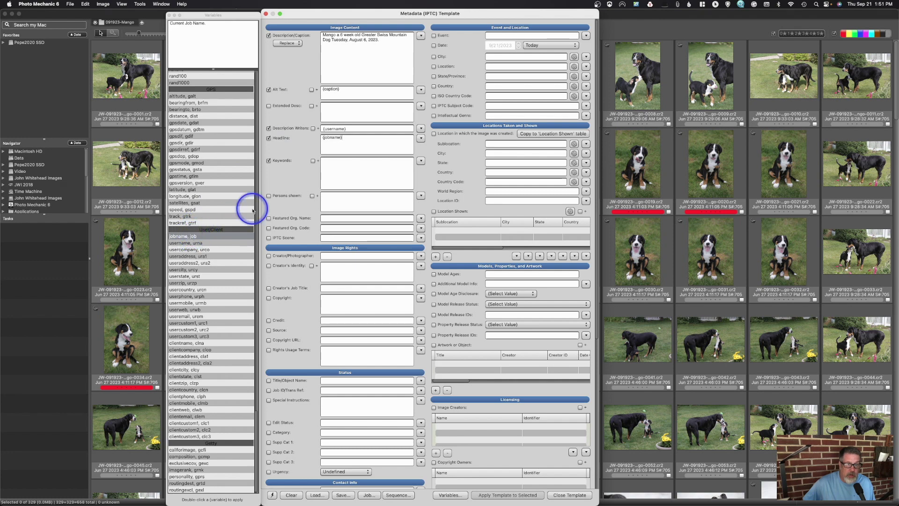
Set the Keywords to the {jobname} and {clientname} variables plus the word test, separated by commas
{"action": "left_click", "coordinate": [345, 162]}
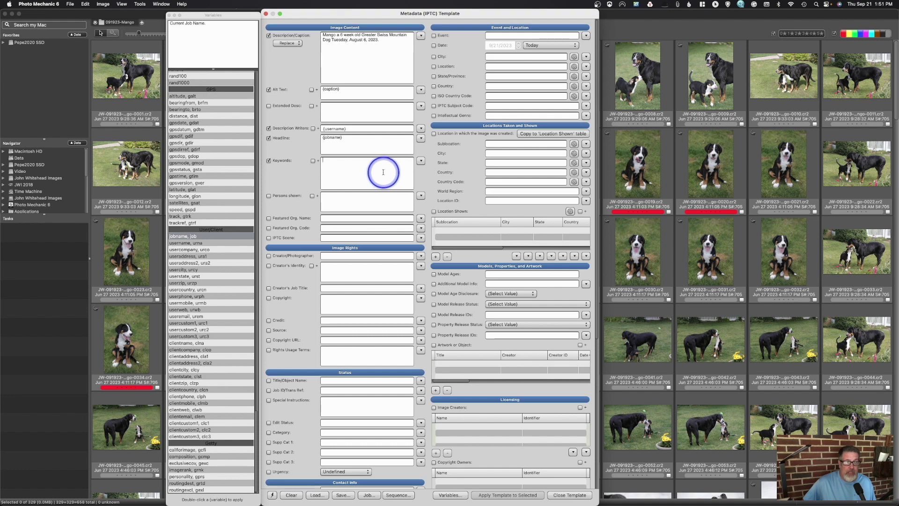
{"action": "double_click", "coordinate": [189, 237]}
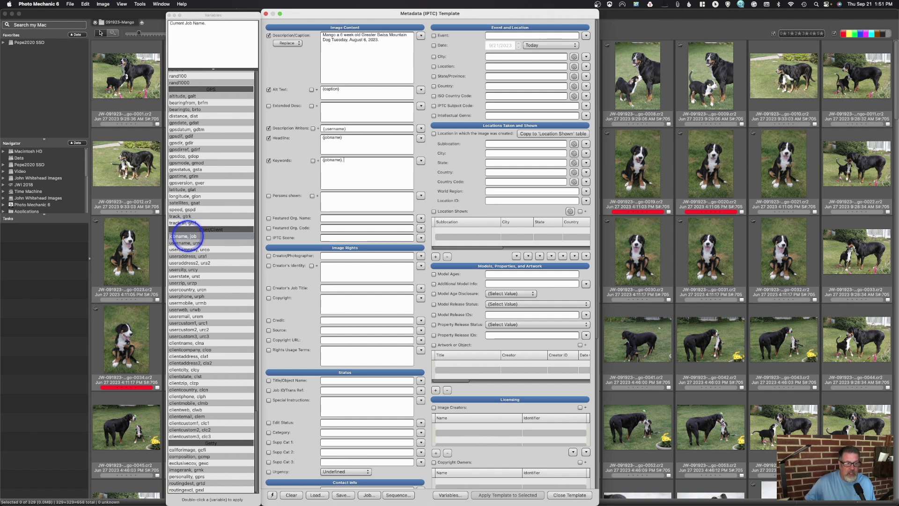
{"action": "double_click", "coordinate": [191, 344]}
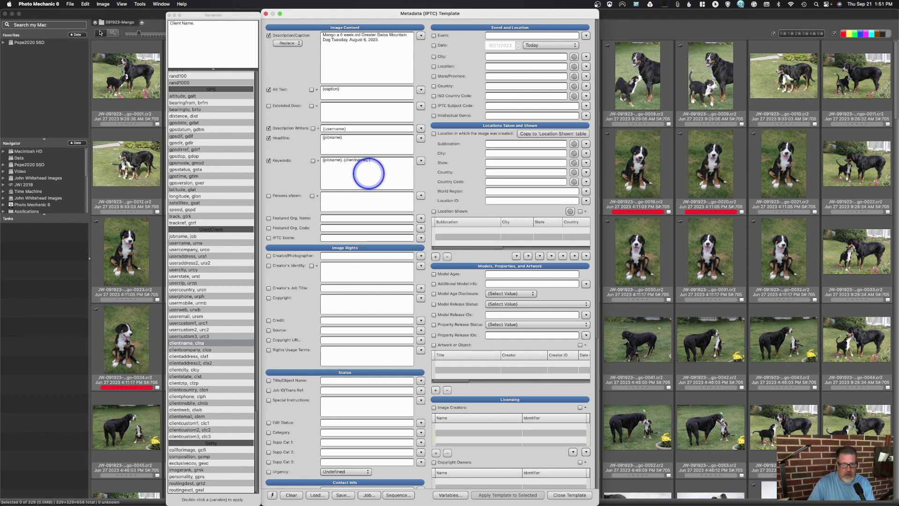
{"action": "type", "text": ", test"}
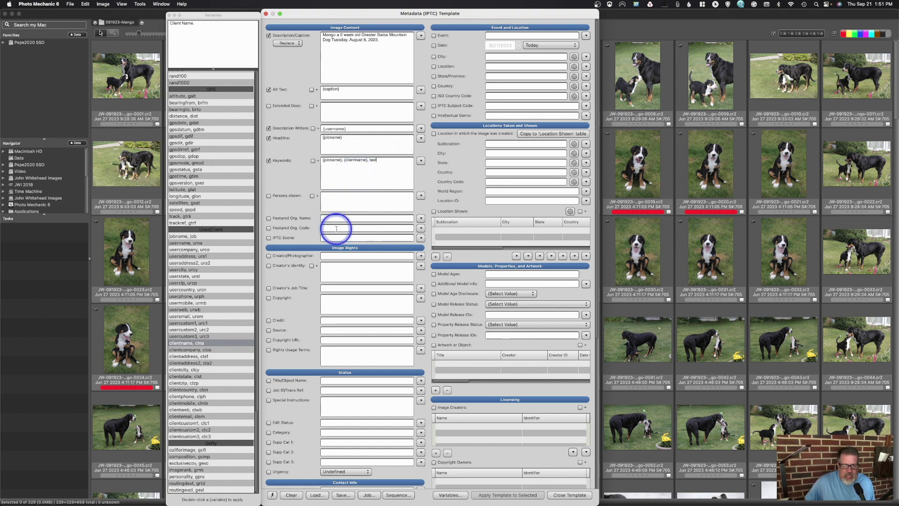
Enable the Creator/Photographer field and fill it with the {username} variable
{"action": "left_click", "coordinate": [268, 256]}
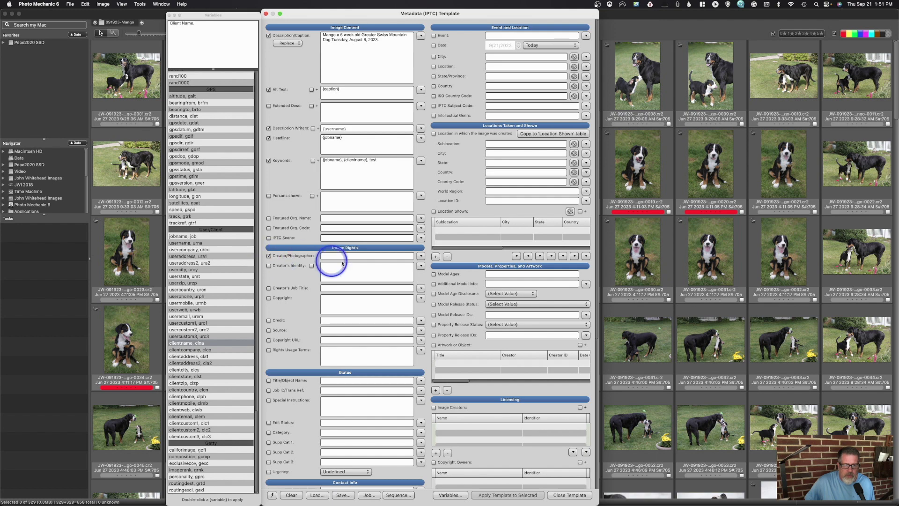
{"action": "double_click", "coordinate": [200, 243]}
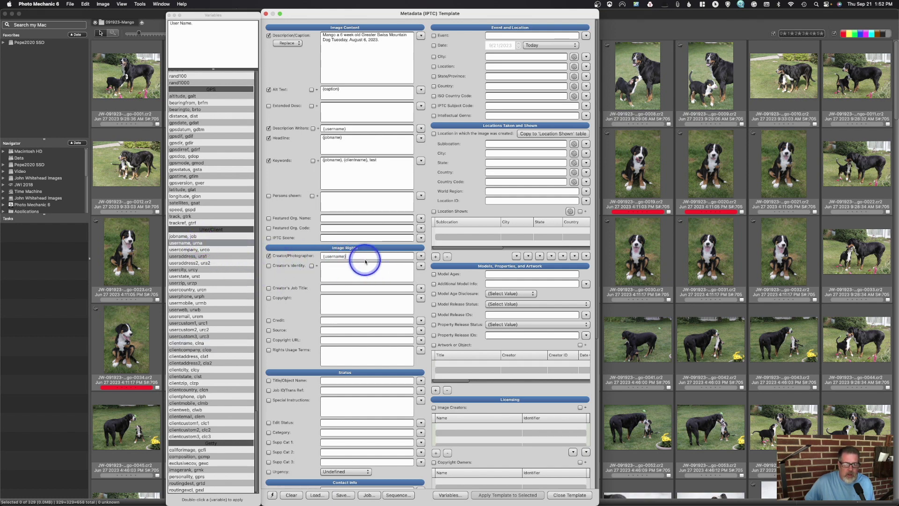
{"action": "left_click_drag", "start_coordinate": [335, 257], "coordinate": [306, 258]}
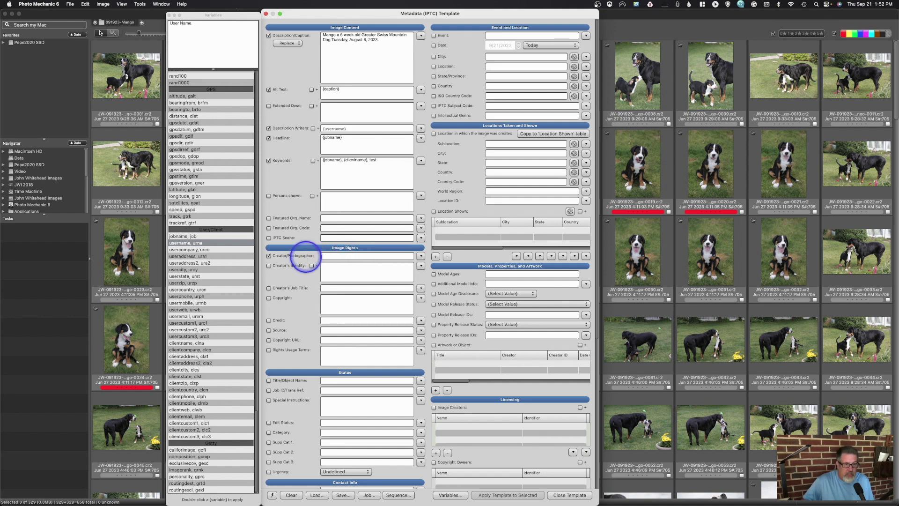
{"action": "double_click", "coordinate": [201, 243]}
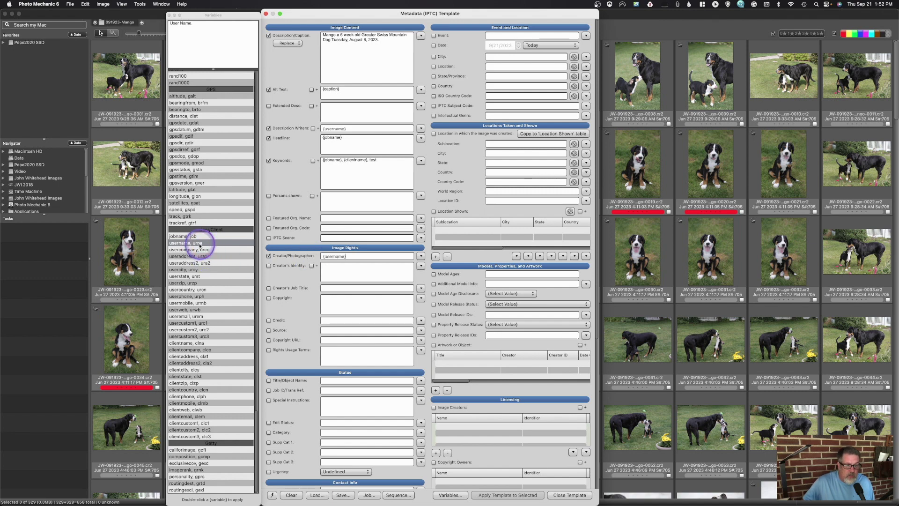
Set the Creator's Job Title to Owner and enter the photographer's business name as the Copyright
{"action": "left_click", "coordinate": [338, 289]}
{"action": "type", "text": "Owner"}
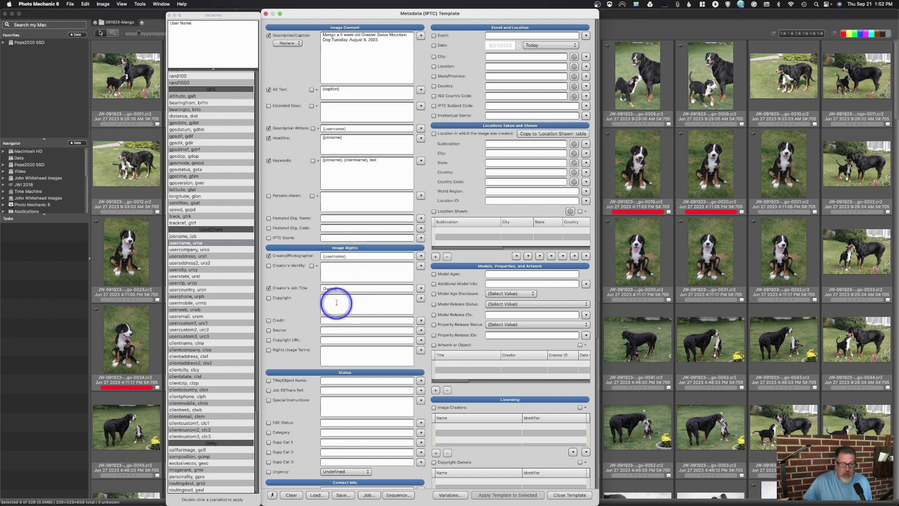
{"action": "left_click", "coordinate": [337, 297]}
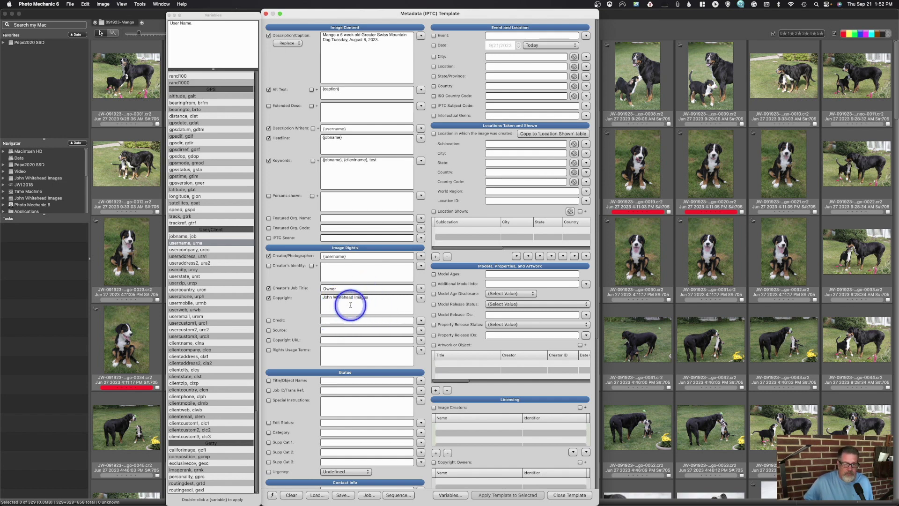
Enter the photographer's name and business name as the Credit, and set the Rights Usage Terms to No Rights
{"action": "left_click", "coordinate": [342, 321]}
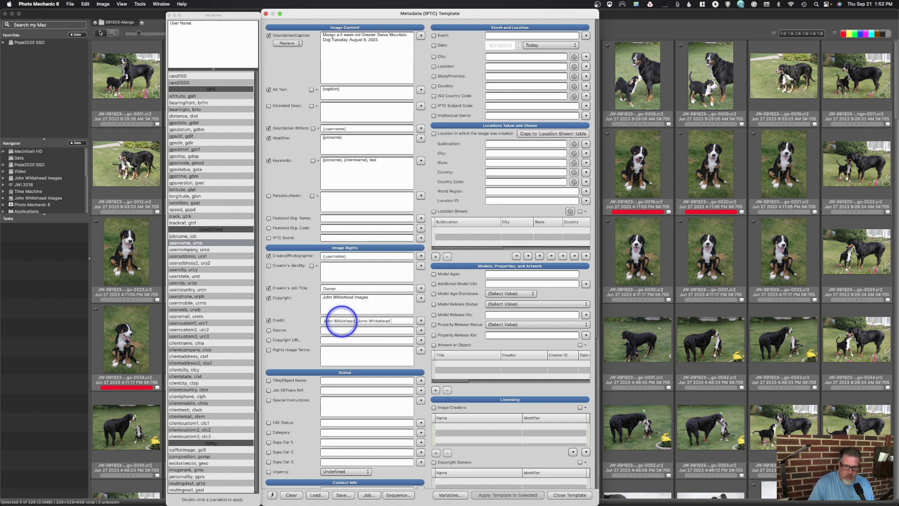
{"action": "left_click", "coordinate": [268, 350]}
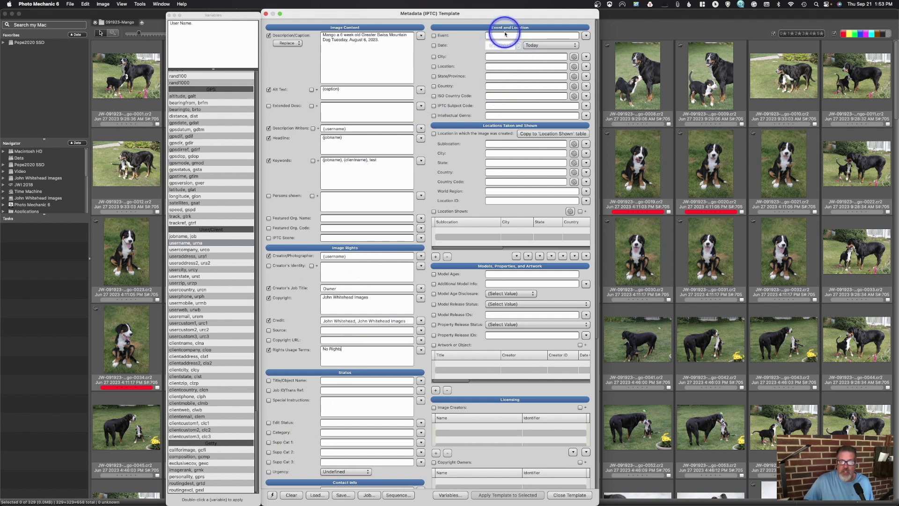
Set the template's City to Harrisburg from the saved cities and enable the Date field with the Today option
{"action": "left_click", "coordinate": [585, 57]}
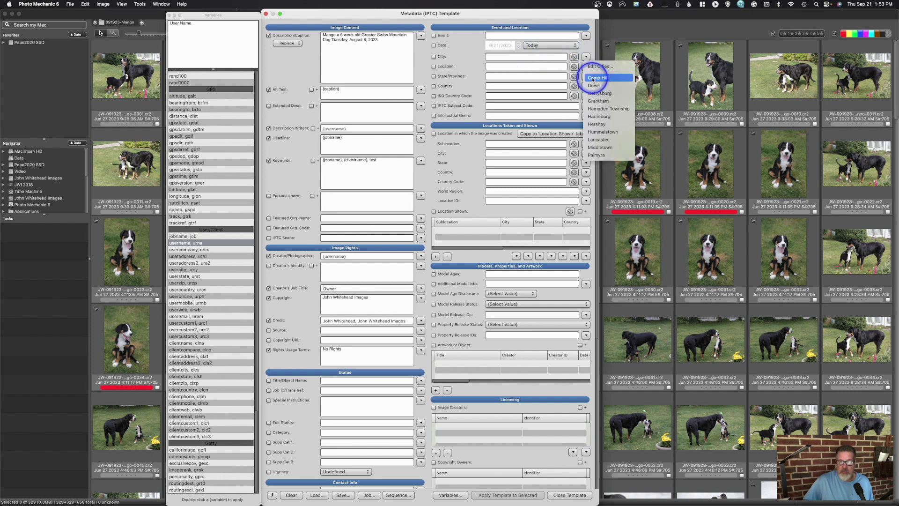
{"action": "left_click", "coordinate": [597, 116]}
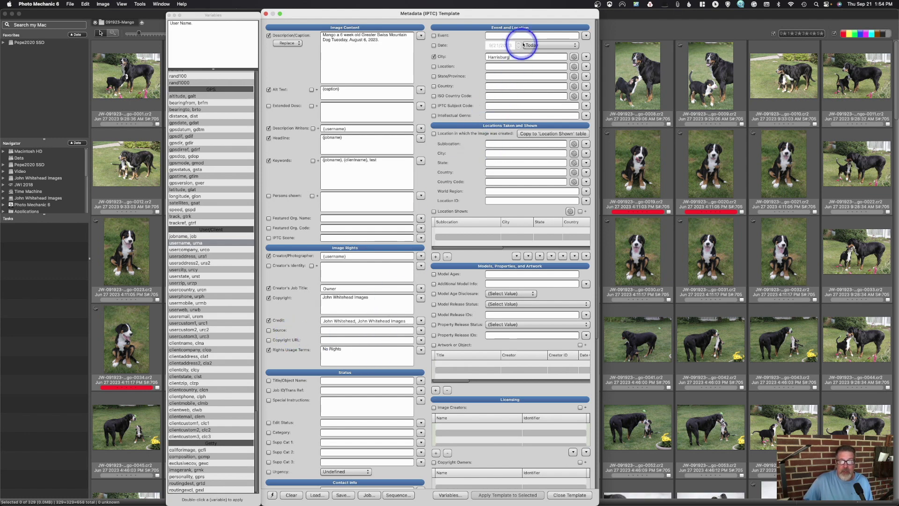
{"action": "left_click", "coordinate": [538, 45]}
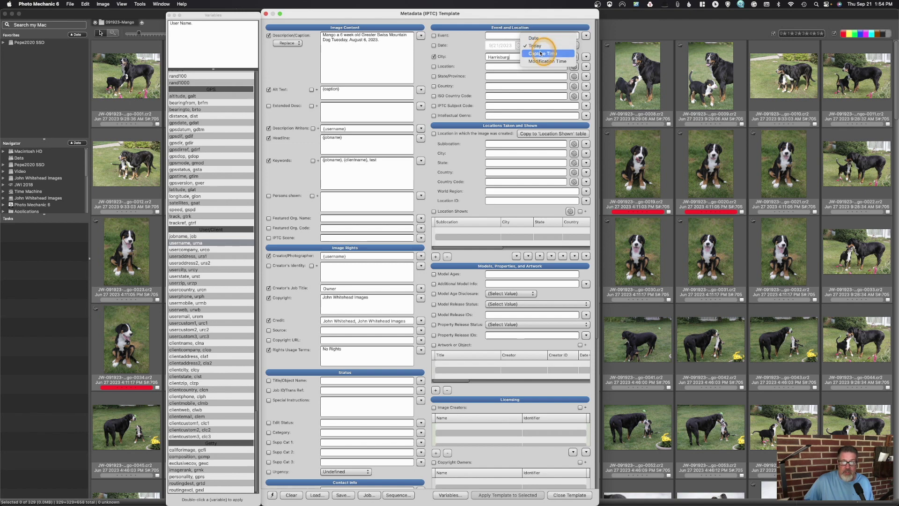
{"action": "left_click", "coordinate": [538, 46]}
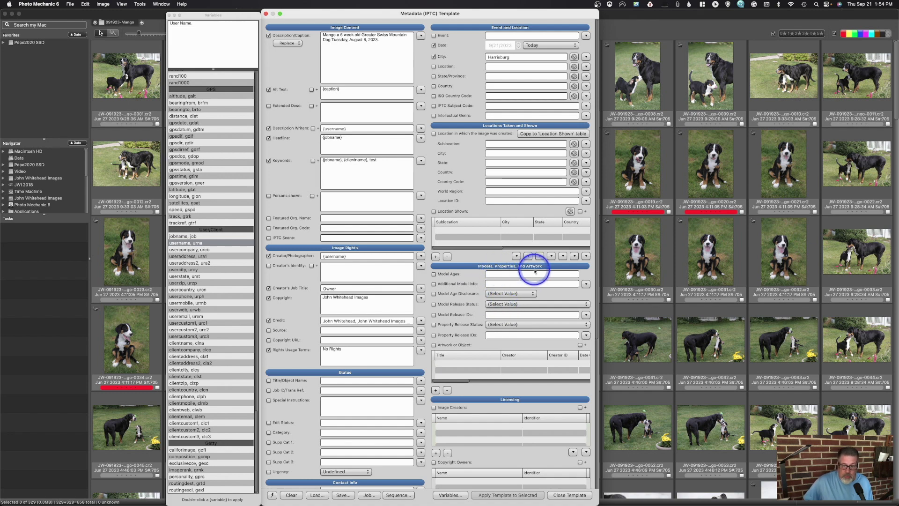
Close the Variables list and the Metadata (IPTC) Template, keeping the template's entries
{"action": "scroll", "coordinate": [533, 401], "scroll_direction": "down", "scroll_amount": 2}
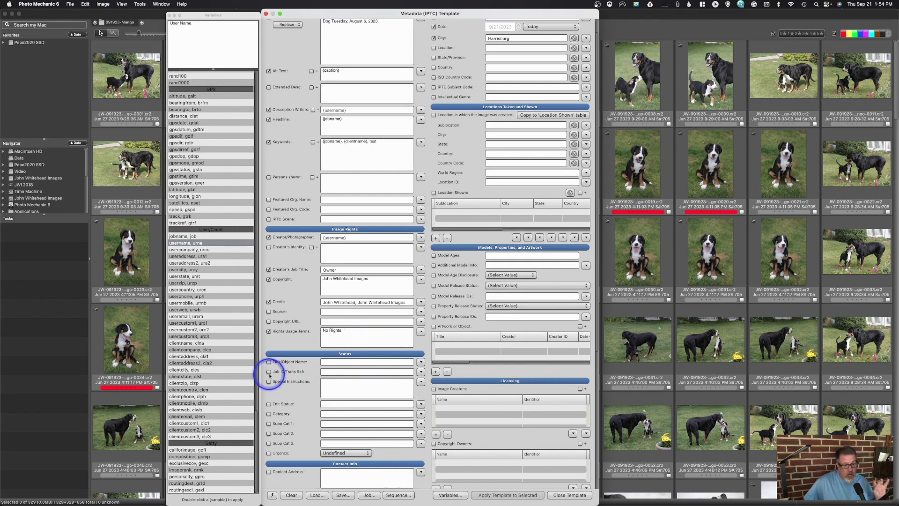
{"action": "scroll", "coordinate": [219, 383], "scroll_direction": "up", "scroll_amount": 10}
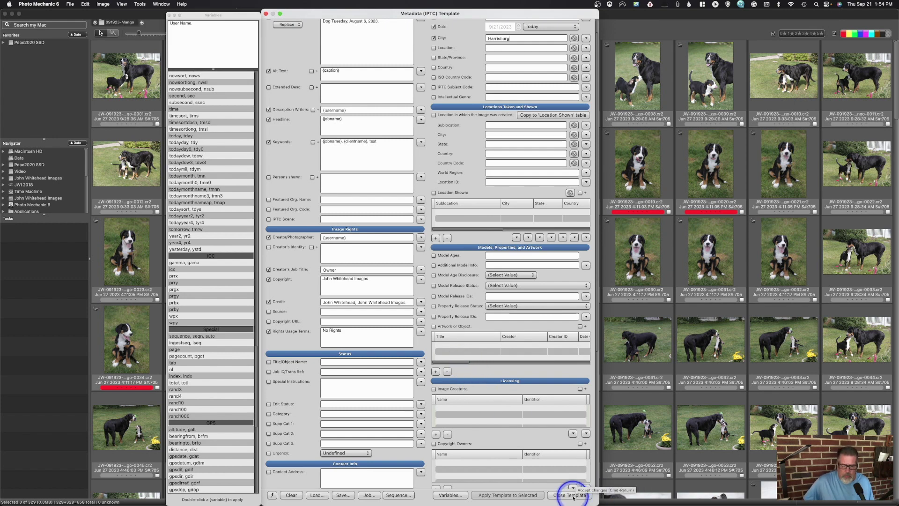
{"action": "left_click", "coordinate": [170, 15]}
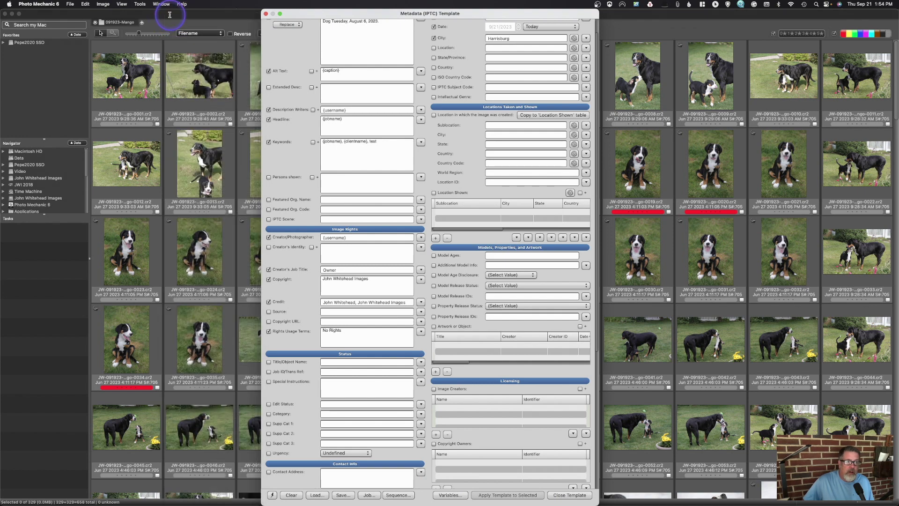
{"action": "left_click", "coordinate": [567, 495]}
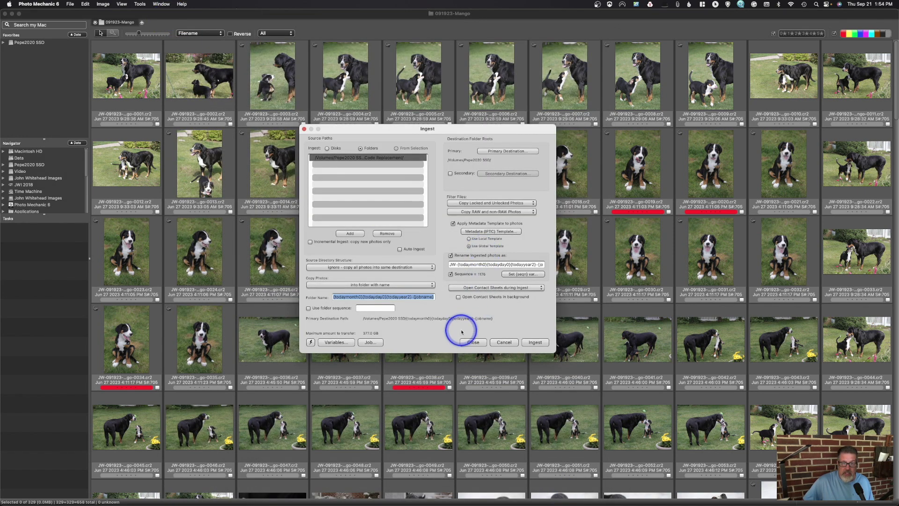
Run the ingest and check the fields in the ingested puppy photo's Metadata (IPTC) Info, leaving it unedited
{"action": "left_click", "coordinate": [541, 342]}
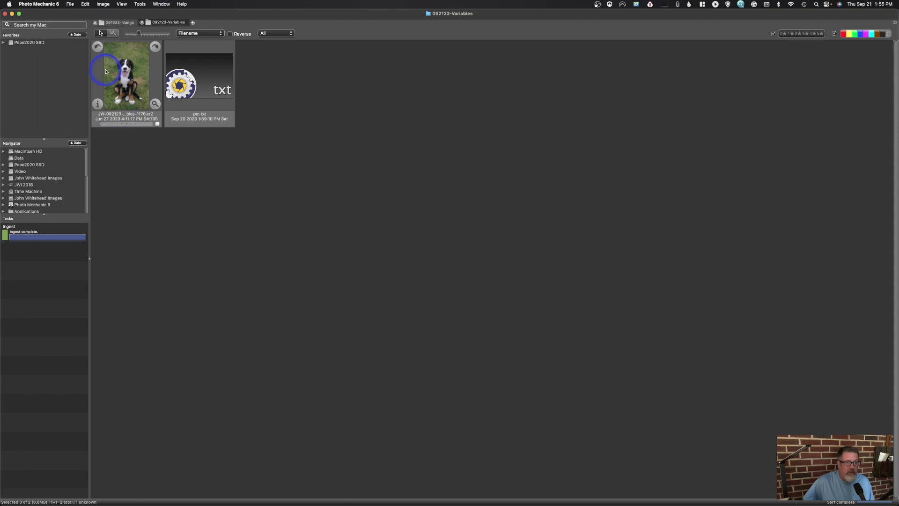
{"action": "left_click", "coordinate": [98, 104]}
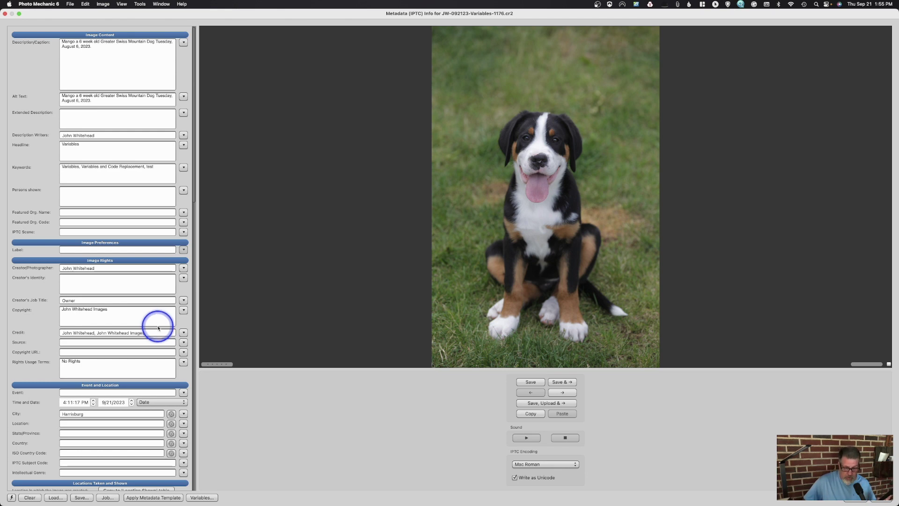
{"action": "left_click", "coordinate": [883, 501]}
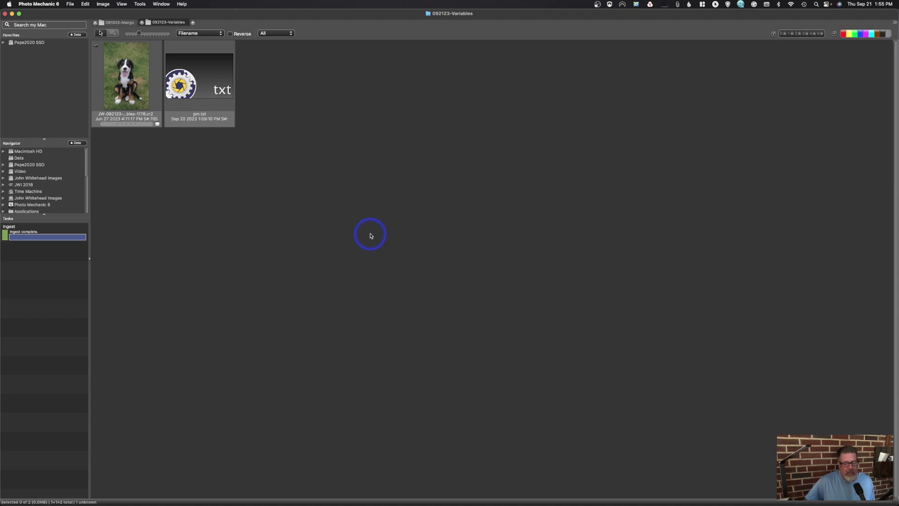
Open the Code Replacement settings and remove the listed pm.txt file
{"action": "left_click", "coordinate": [86, 4]}
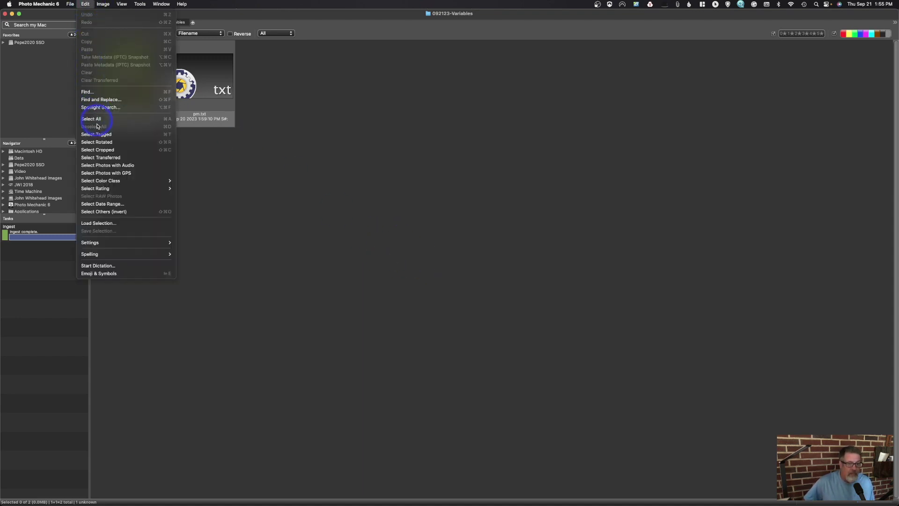
{"action": "mouse_move", "coordinate": [117, 243]}
{"action": "left_click", "coordinate": [204, 253]}
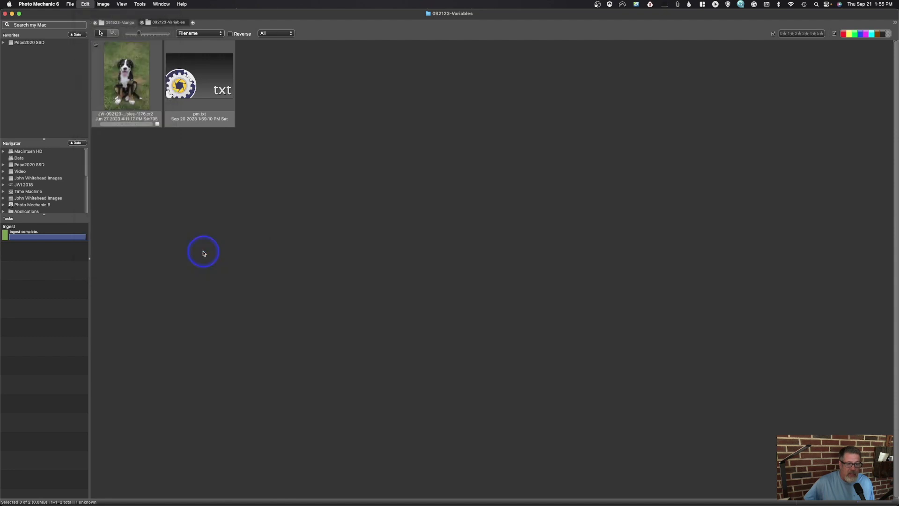
{"action": "left_click", "coordinate": [109, 74]}
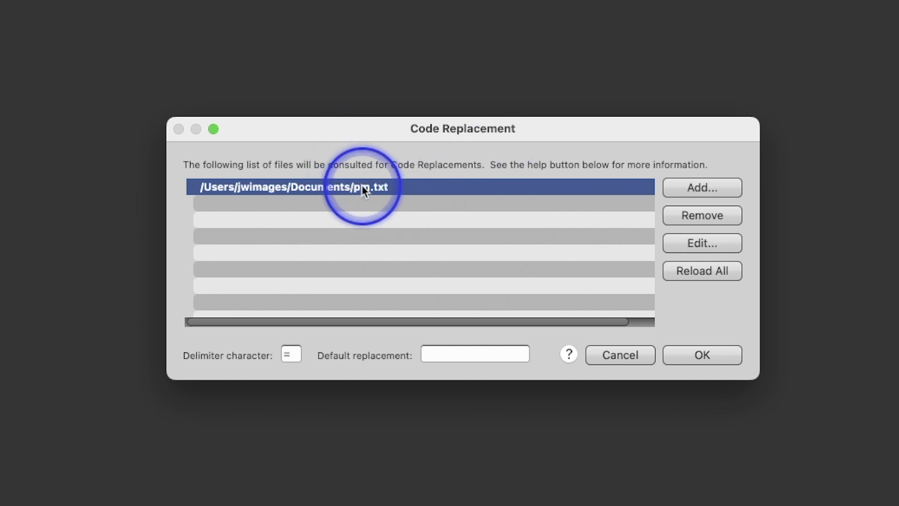
{"action": "left_click", "coordinate": [702, 217]}
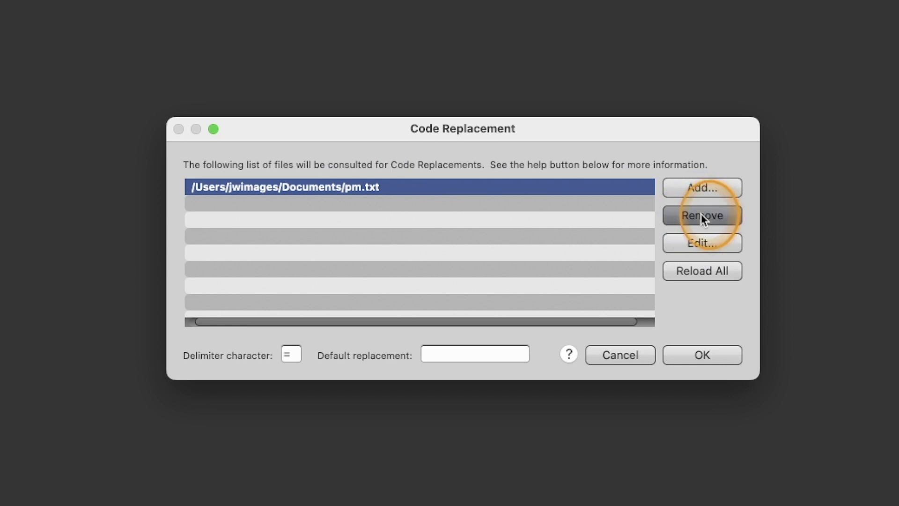
Add pm.txt from the Documents folder as the code replacement file and accept the settings
{"action": "left_click", "coordinate": [700, 192]}
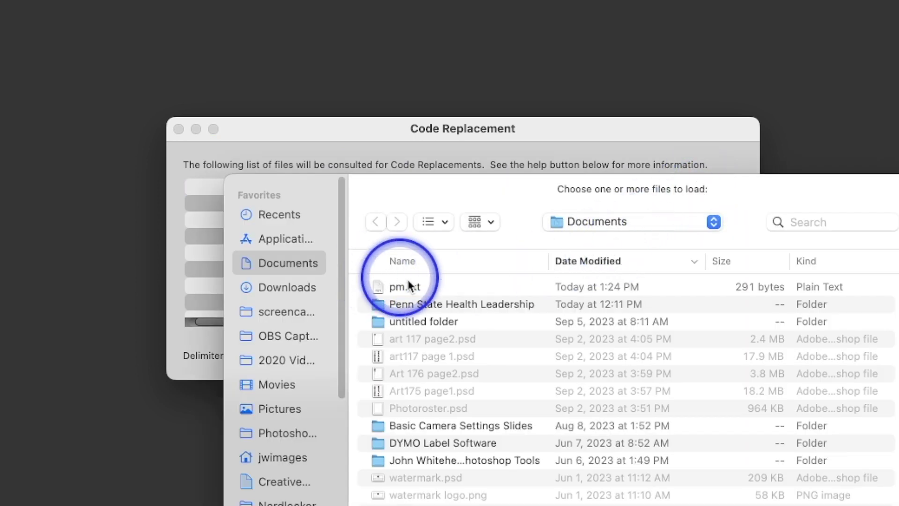
{"action": "left_click", "coordinate": [427, 287]}
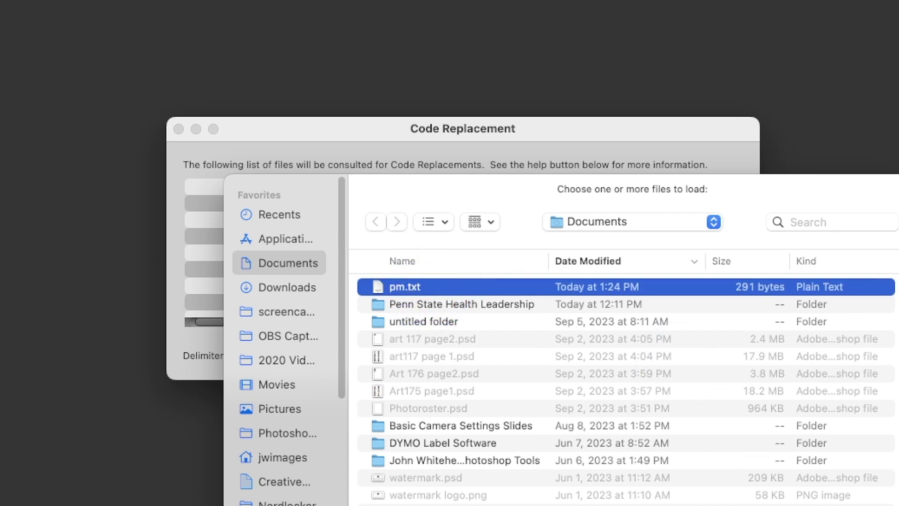
{"action": "left_click", "coordinate": [870, 504]}
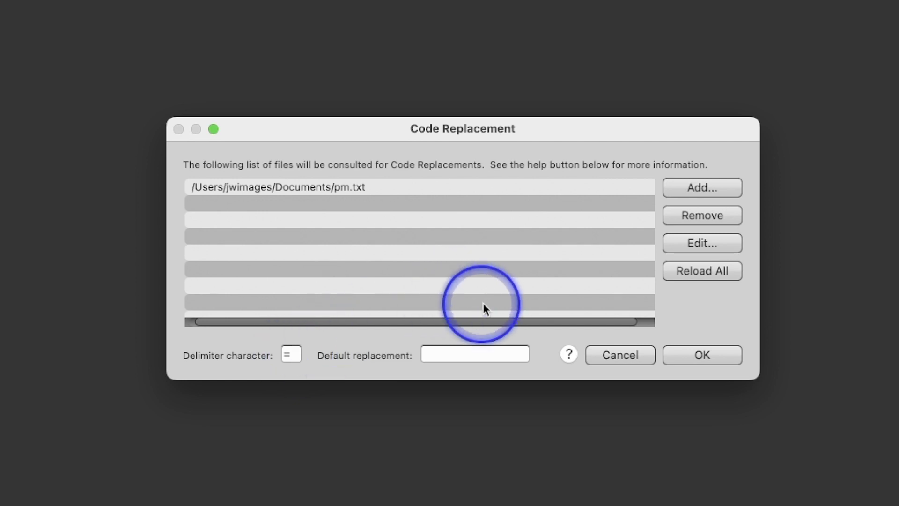
{"action": "left_click", "coordinate": [720, 355]}
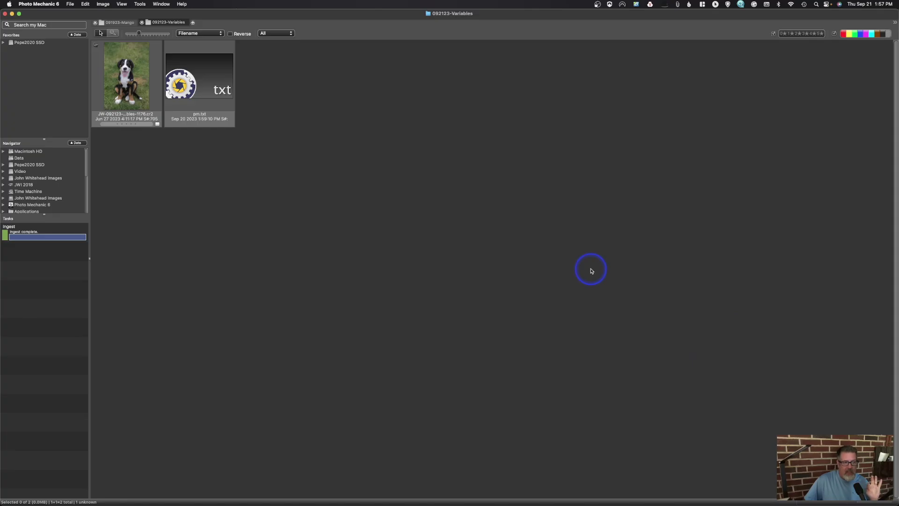
Switch to the text editor to review the codes and replacement texts in the code replacement file, and return to Photo Mechanic
{"action": "mouse_move", "coordinate": [0, 313]}
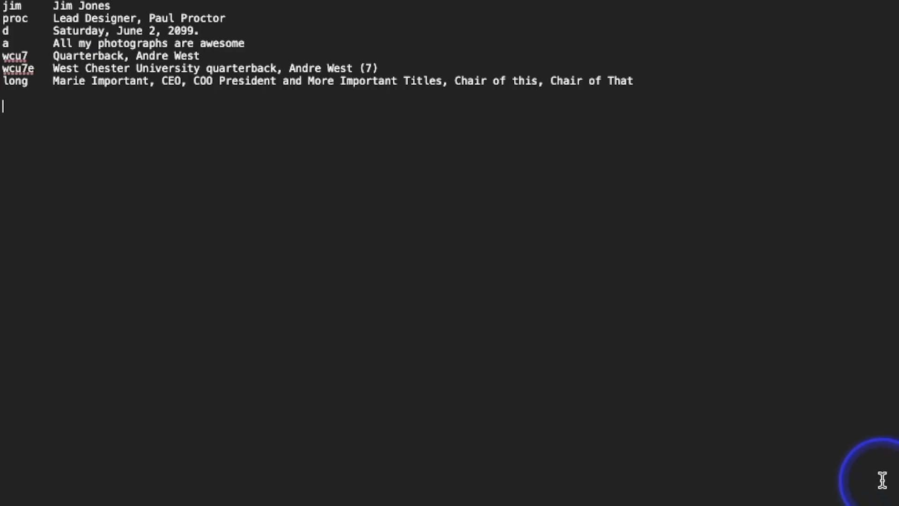
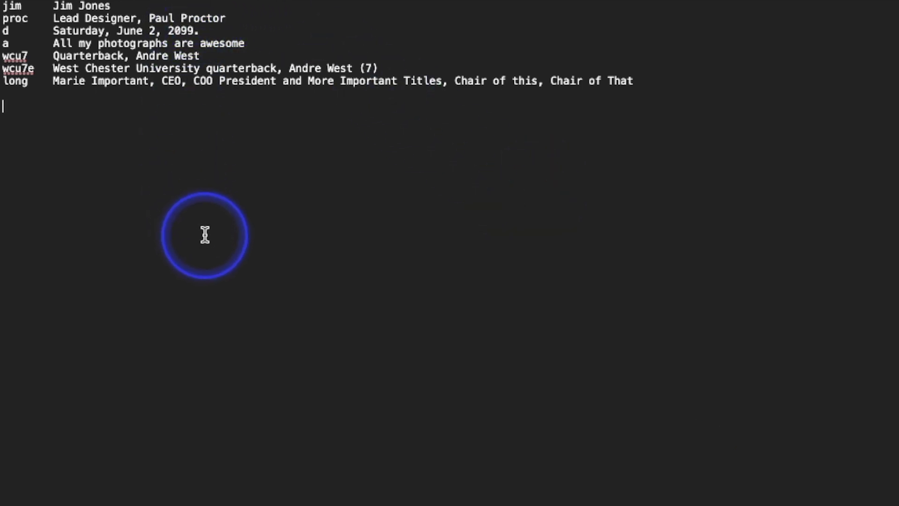
{"action": "mouse_move", "coordinate": [26, 3]}
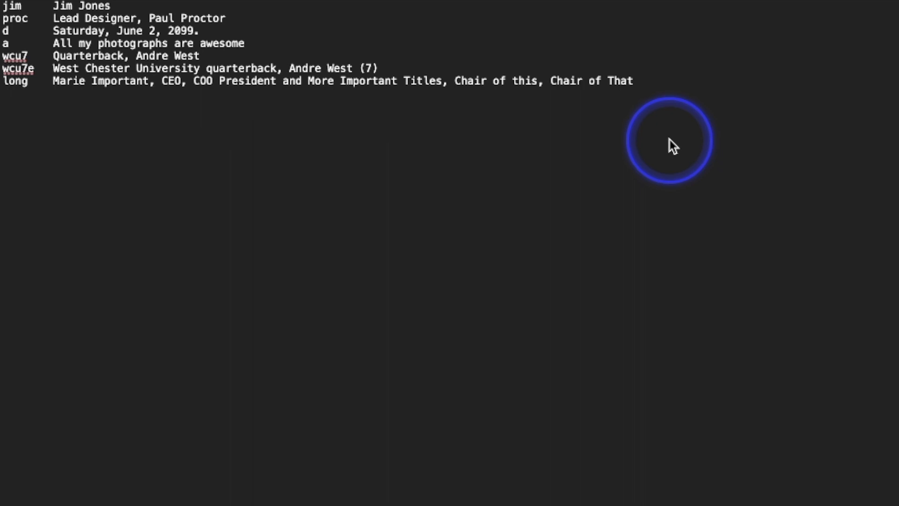
{"action": "mouse_move", "coordinate": [17, 124]}
{"action": "left_click", "coordinate": [43, 275]}
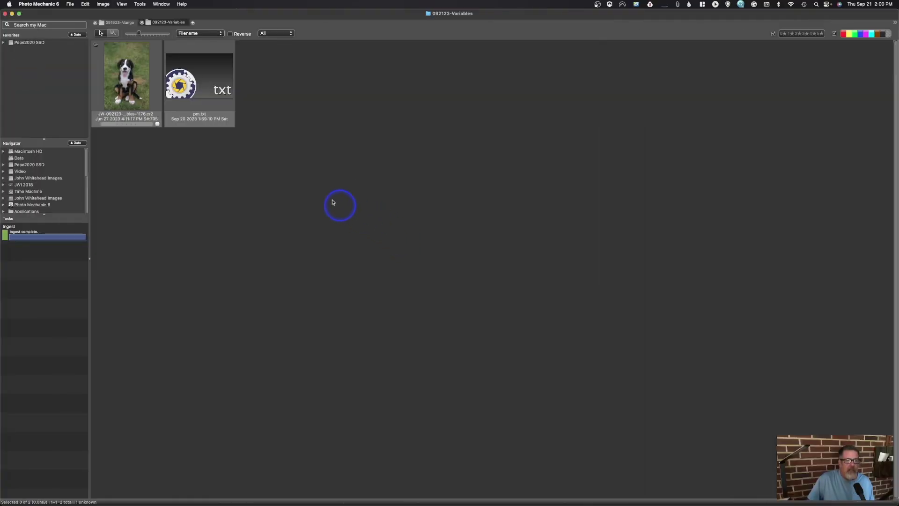
Reopen the Code Replacement settings to check the loaded file list and delimiter character, and accept them
{"action": "left_click", "coordinate": [85, 4]}
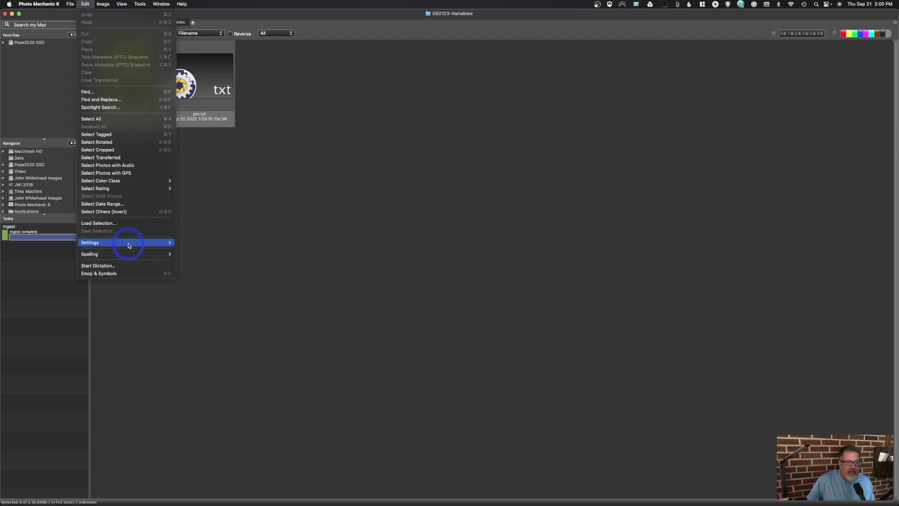
{"action": "mouse_move", "coordinate": [125, 243]}
{"action": "left_click", "coordinate": [211, 250]}
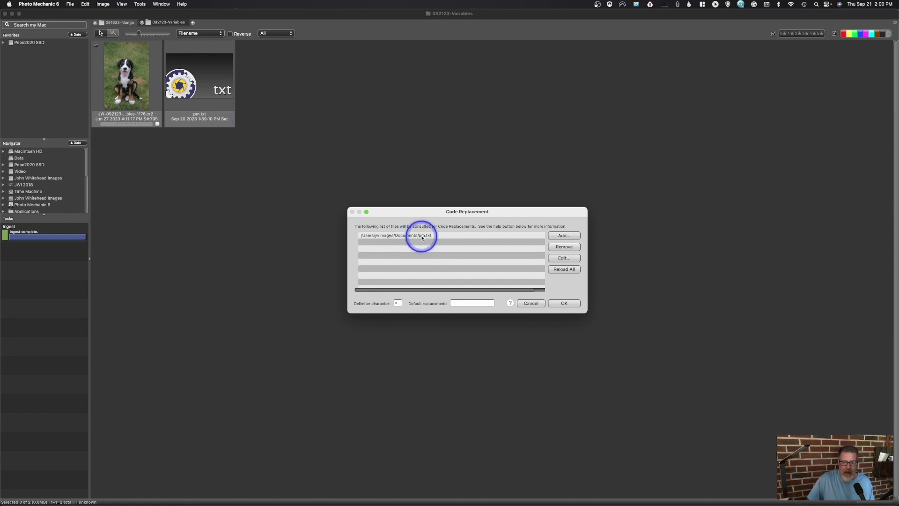
{"action": "left_click", "coordinate": [564, 304]}
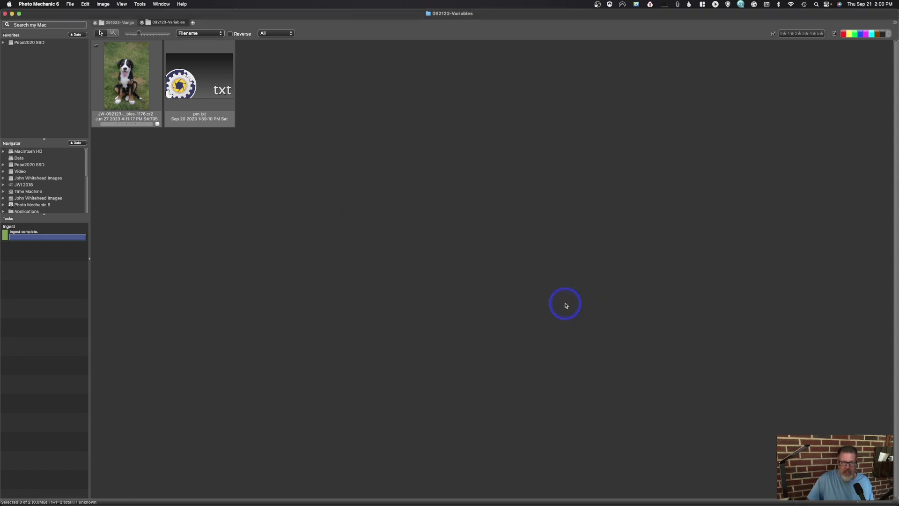
Open the Metadata (IPTC) Info of the ingested puppy photo and place the cursor in the Extended Description
{"action": "left_click", "coordinate": [121, 84]}
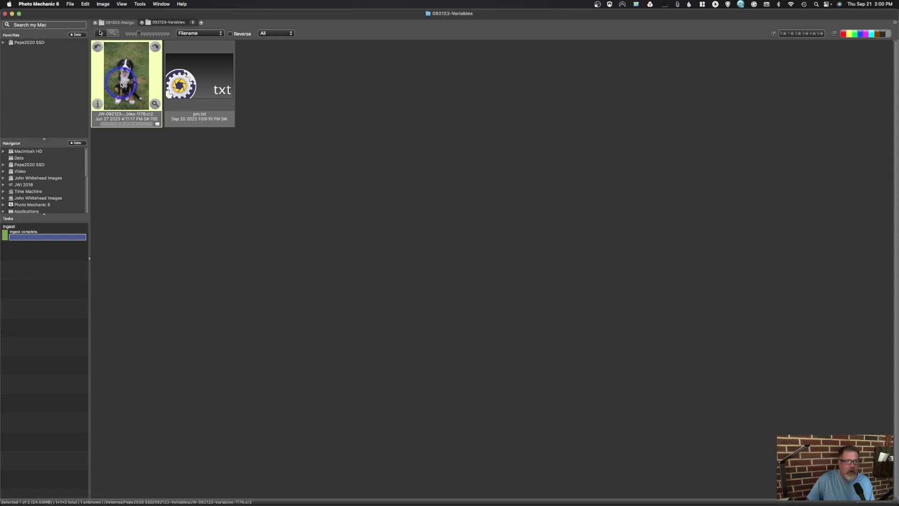
{"action": "left_click", "coordinate": [98, 103]}
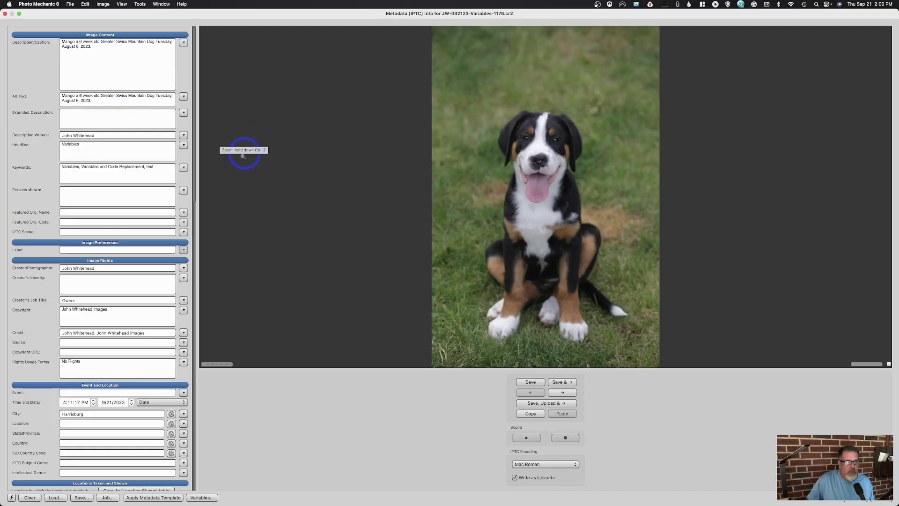
{"action": "left_click", "coordinate": [84, 117]}
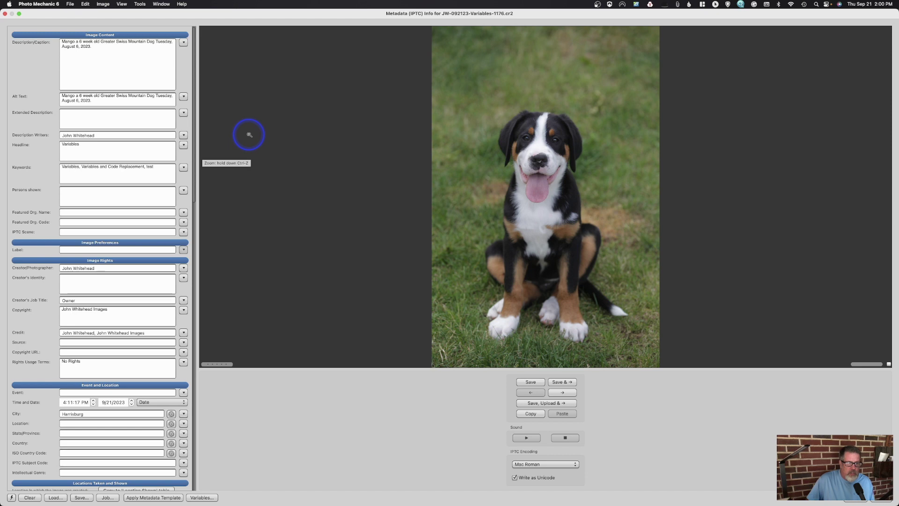
Switch to the text editor and look up the wcu7e code in the code replacement file
{"action": "mouse_move", "coordinate": [2, 164]}
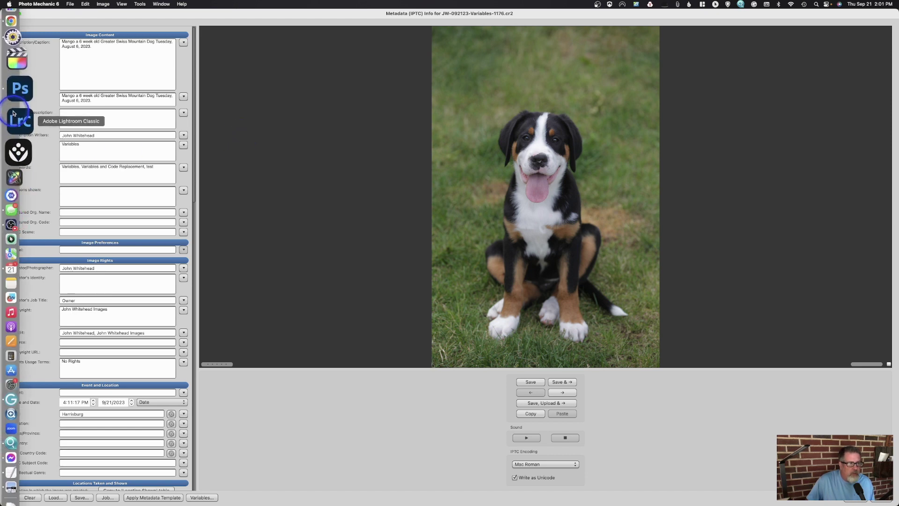
{"action": "left_click", "coordinate": [25, 435]}
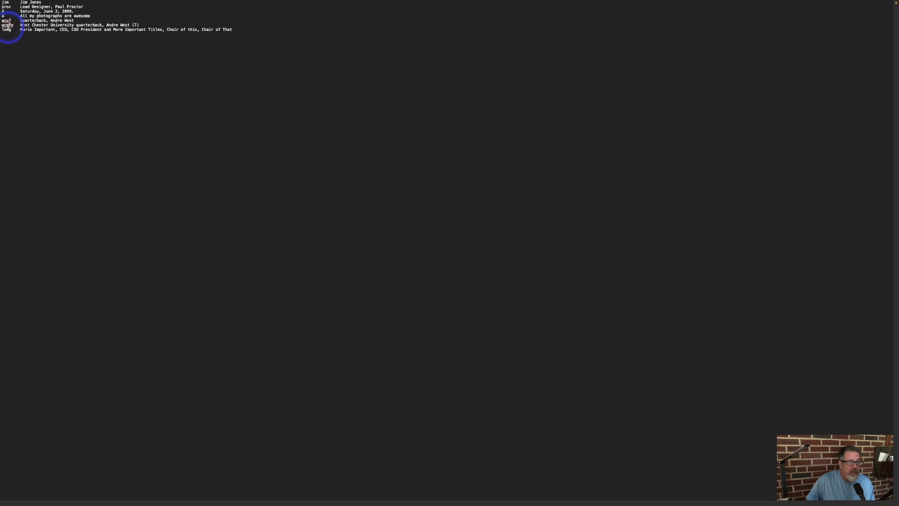
{"action": "double_click", "coordinate": [8, 25]}
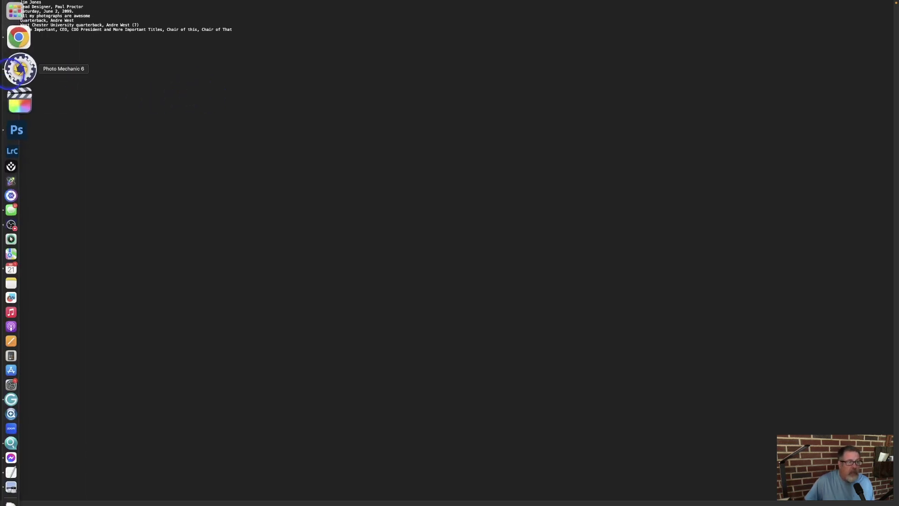
Return to Photo Mechanic and enter the replacement code =wcu7e= in the puppy photo's Extended Description
{"action": "left_click", "coordinate": [12, 71]}
{"action": "left_click", "coordinate": [126, 111]}
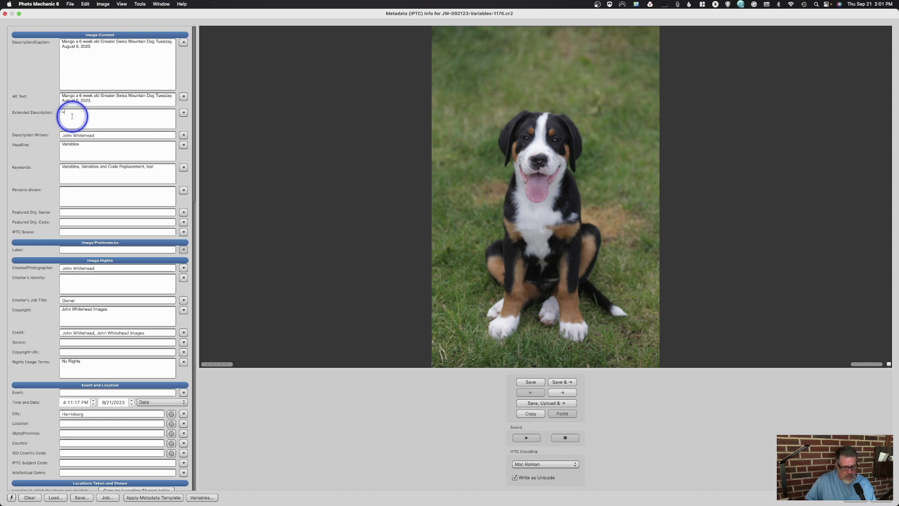
{"action": "type", "text": "wcu7e"}
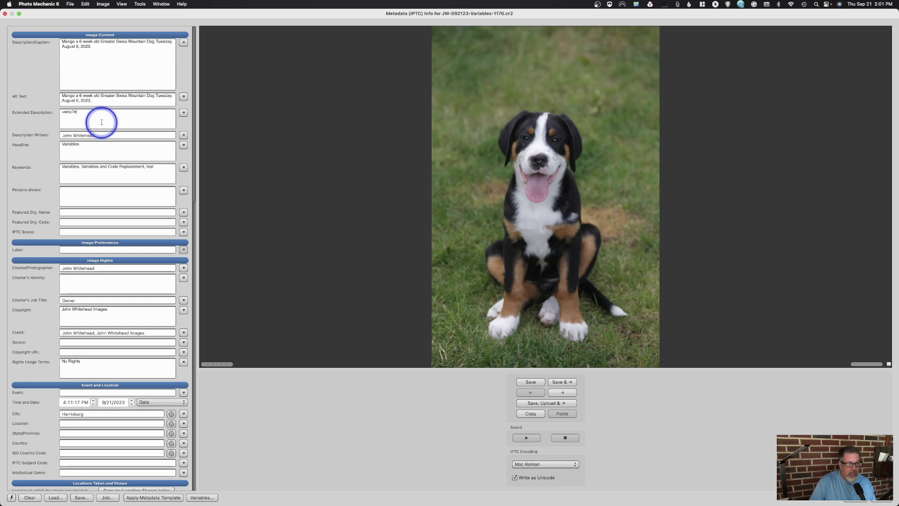
{"action": "type", "text": "="}
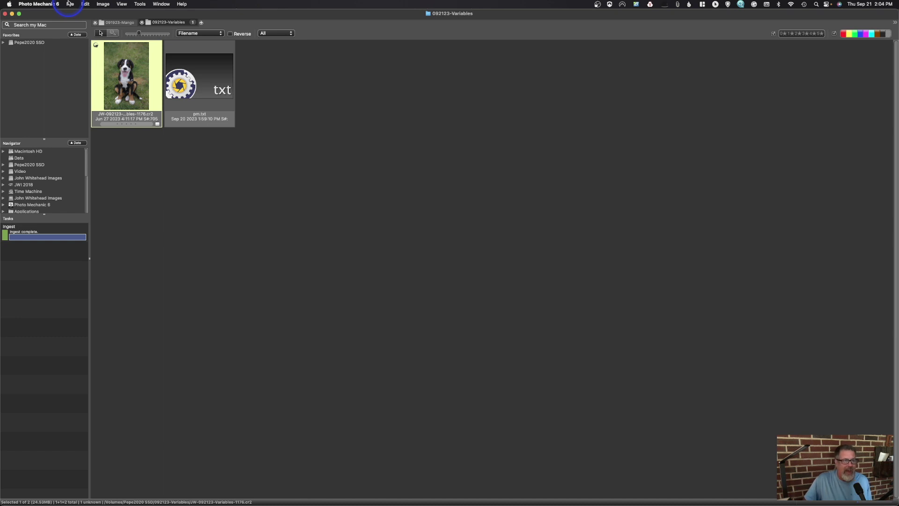
Open the FTP upload settings for the selected puppy photo, review the transmit and operations options, and close them without sending
{"action": "left_click", "coordinate": [70, 4]}
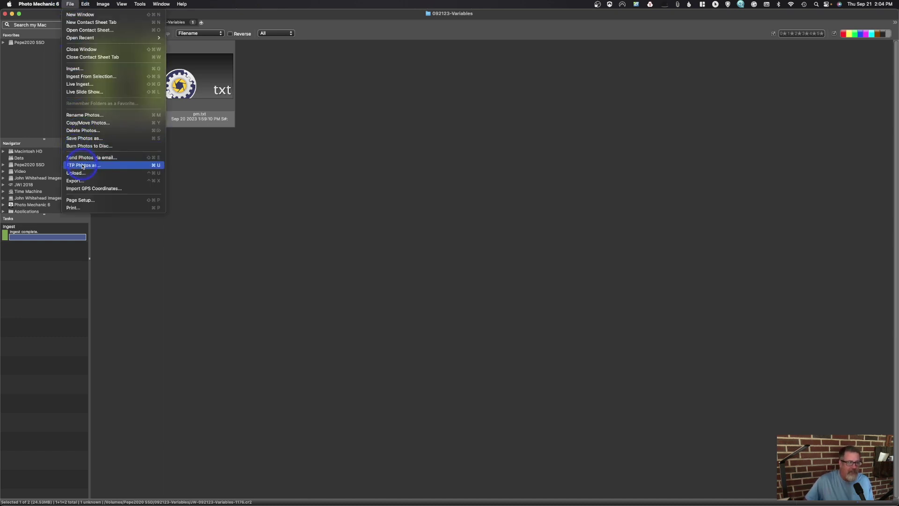
{"action": "left_click", "coordinate": [82, 165]}
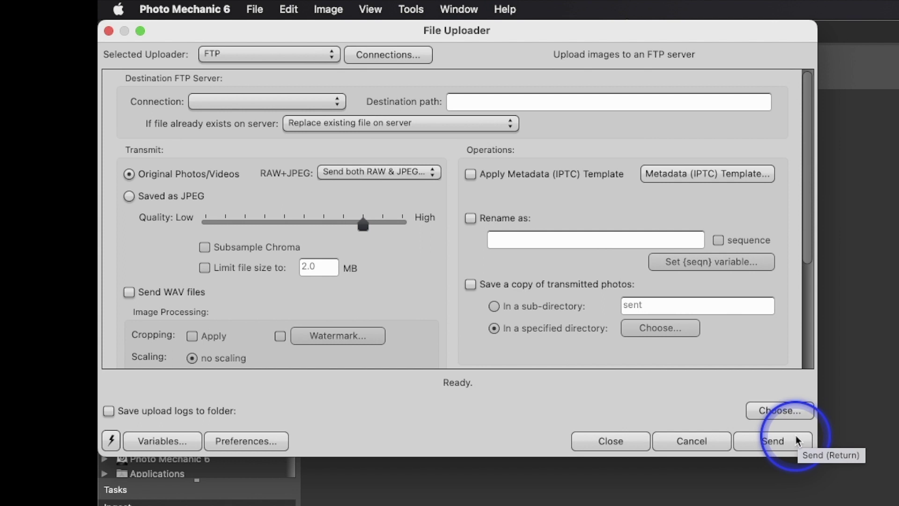
{"action": "left_click", "coordinate": [610, 441]}
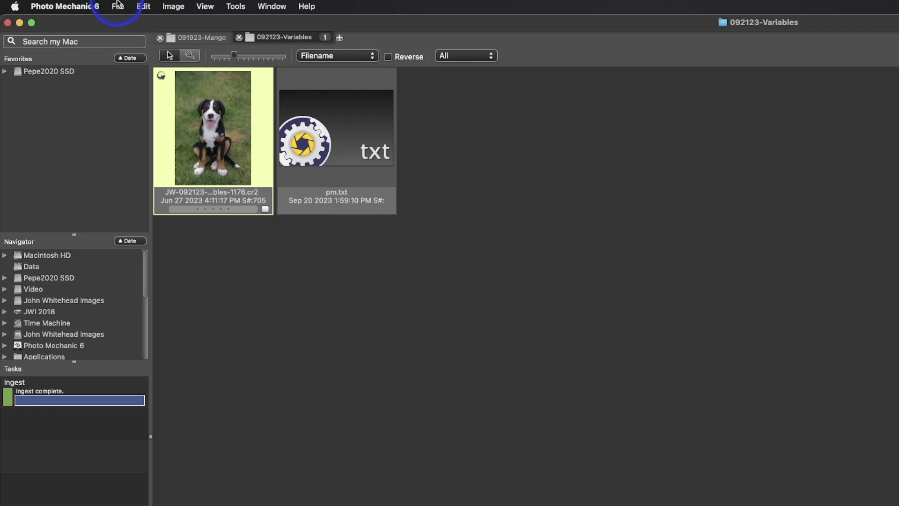
Open the Save As settings for the puppy photo, review the image type, processing and destination options, and close them without saving
{"action": "left_click", "coordinate": [118, 6]}
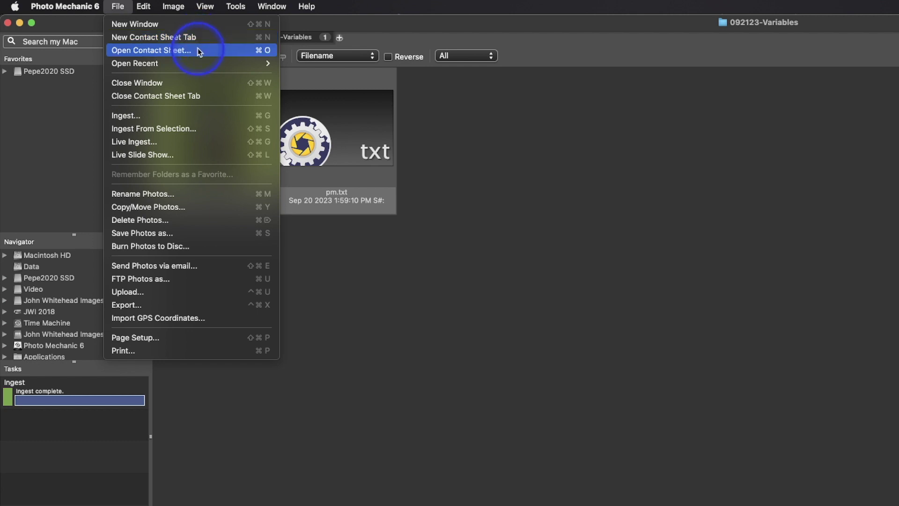
{"action": "mouse_move", "coordinate": [196, 66]}
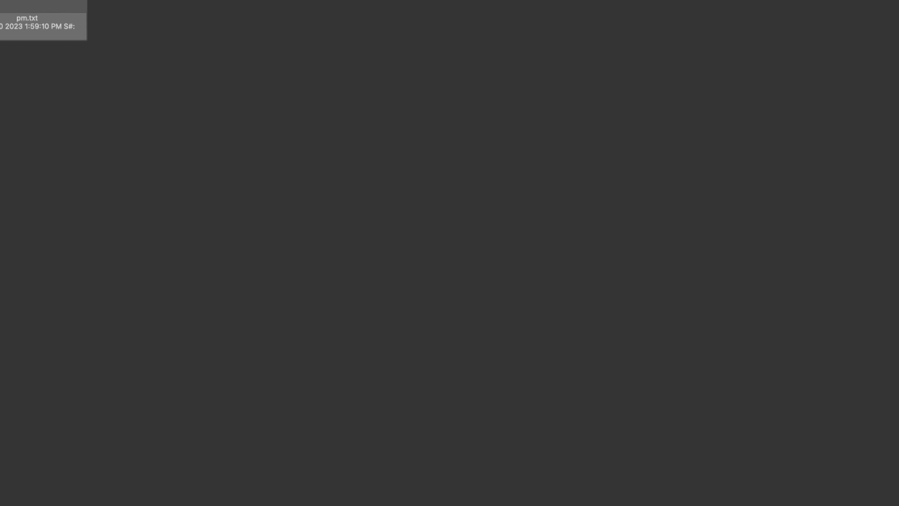
{"action": "left_click_drag", "start_coordinate": [172, 21], "coordinate": [440, 141]}
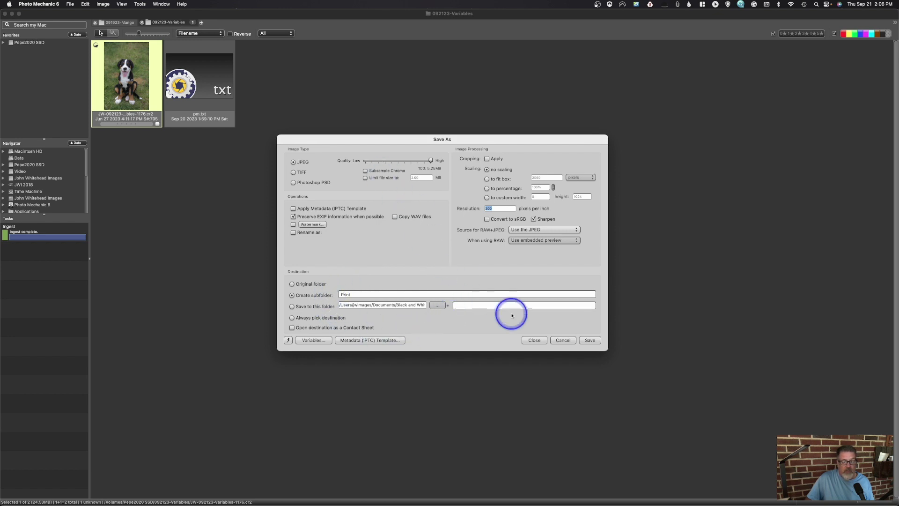
{"action": "left_click", "coordinate": [529, 341]}
{"action": "left_click", "coordinate": [70, 4]}
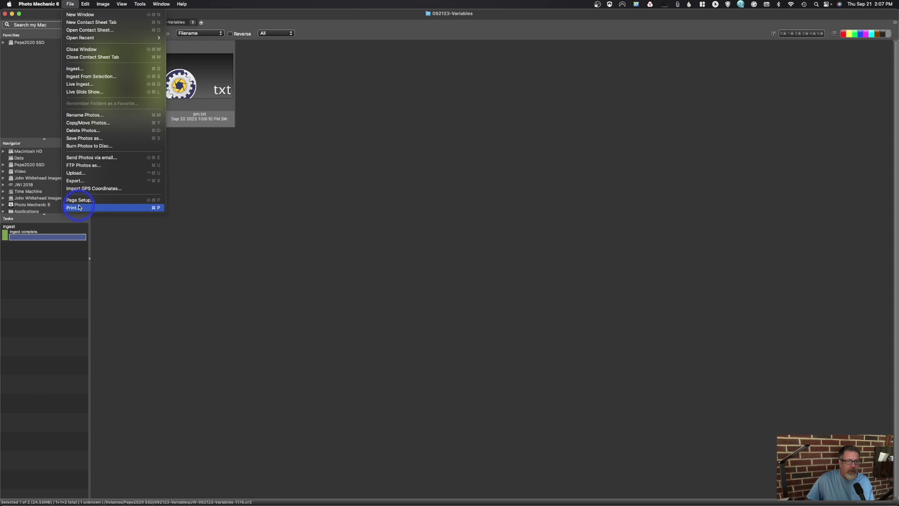
{"action": "mouse_move", "coordinate": [82, 4]}
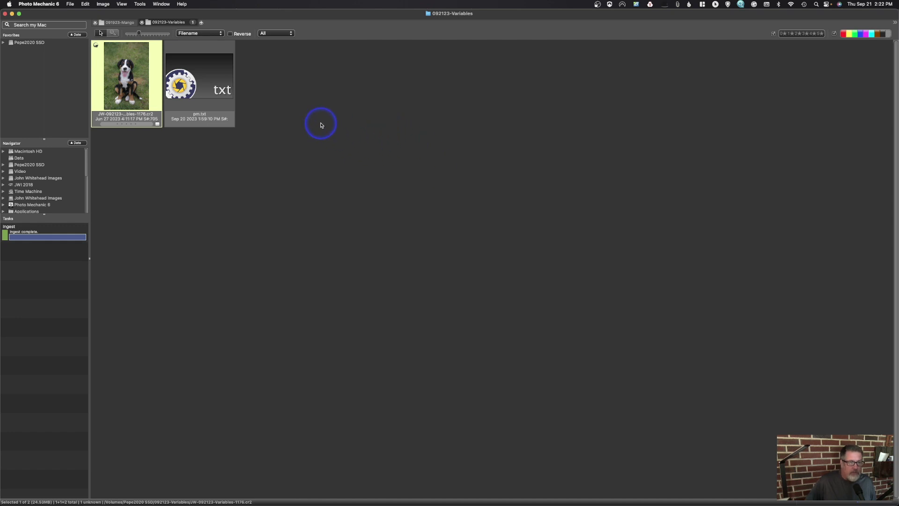
{"action": "left_click", "coordinate": [85, 4]}
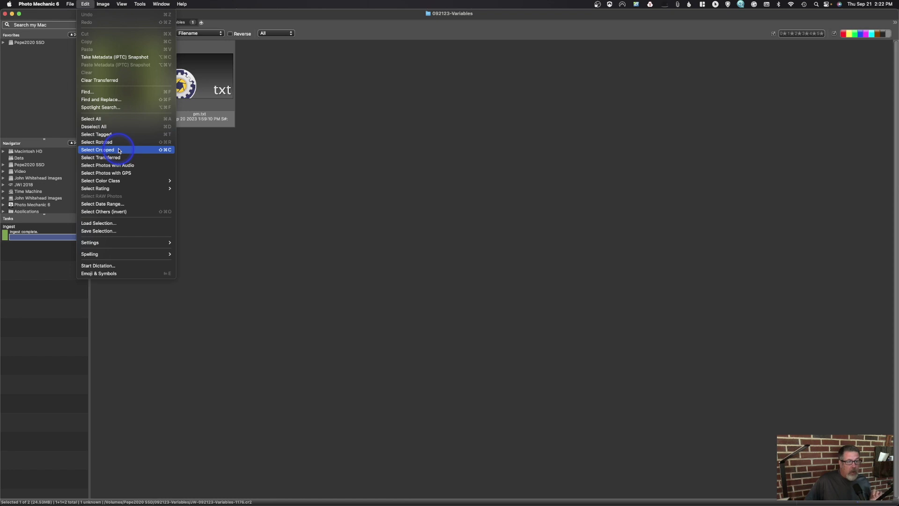
{"action": "mouse_move", "coordinate": [116, 183]}
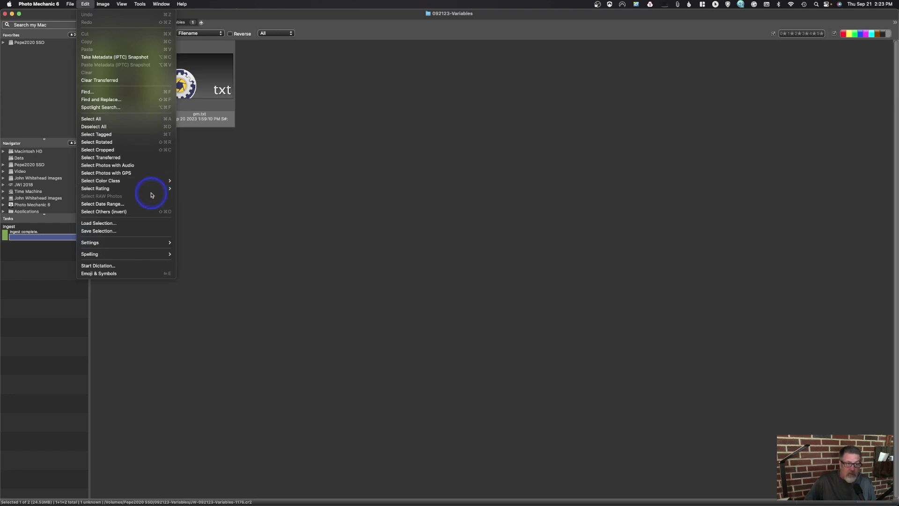
{"action": "mouse_move", "coordinate": [156, 192]}
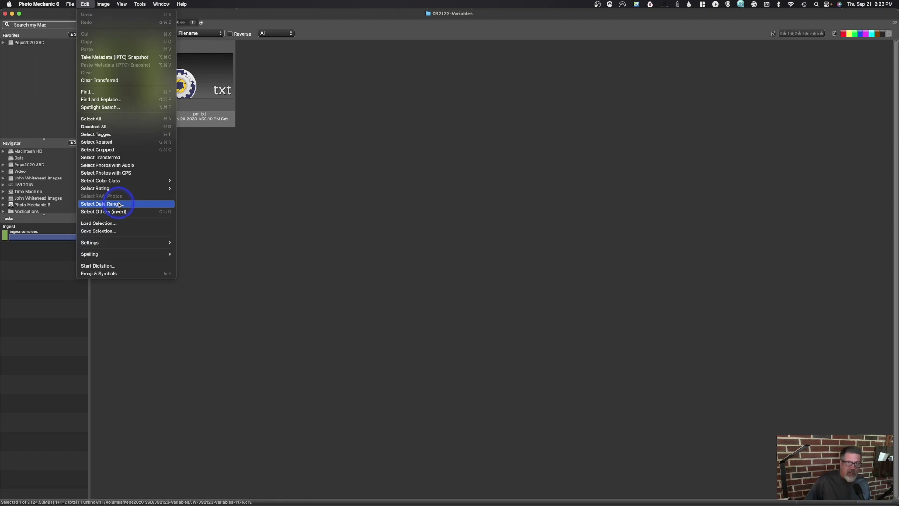
{"action": "left_click", "coordinate": [230, 25]}
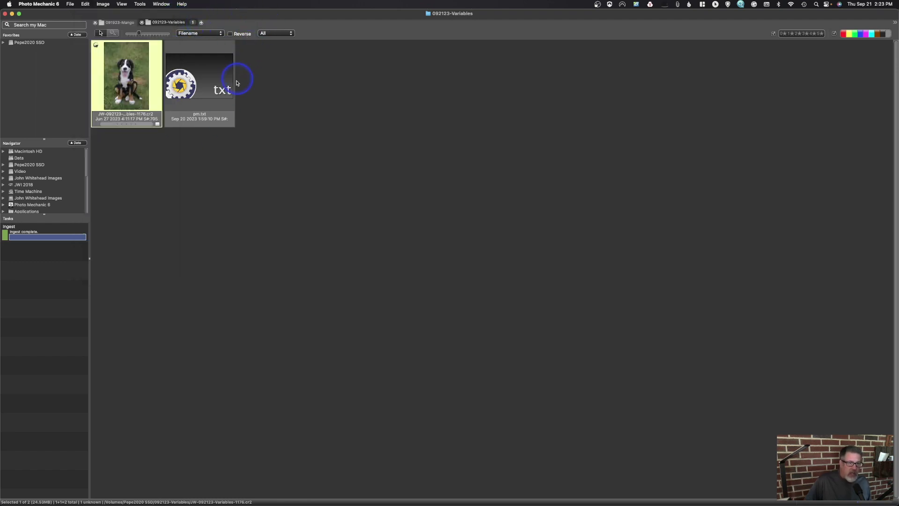
{"action": "left_click", "coordinate": [88, 4]}
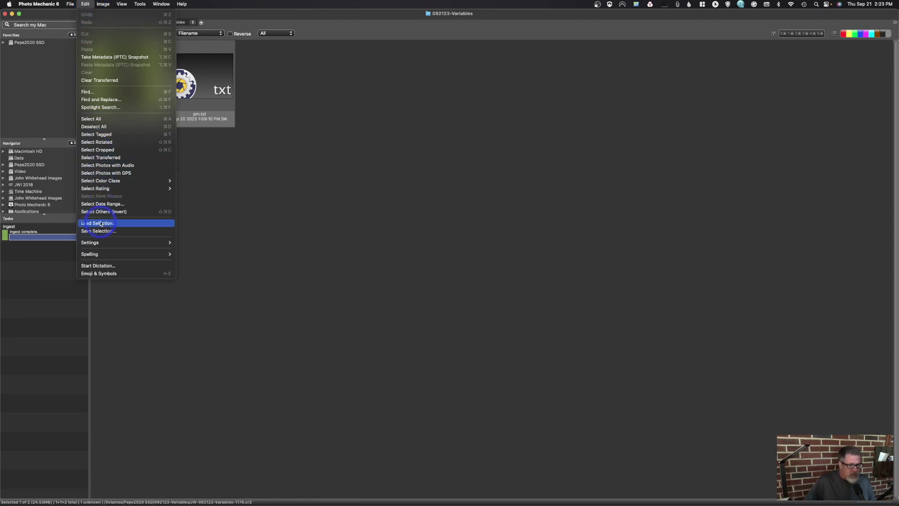
{"action": "mouse_move", "coordinate": [104, 243]}
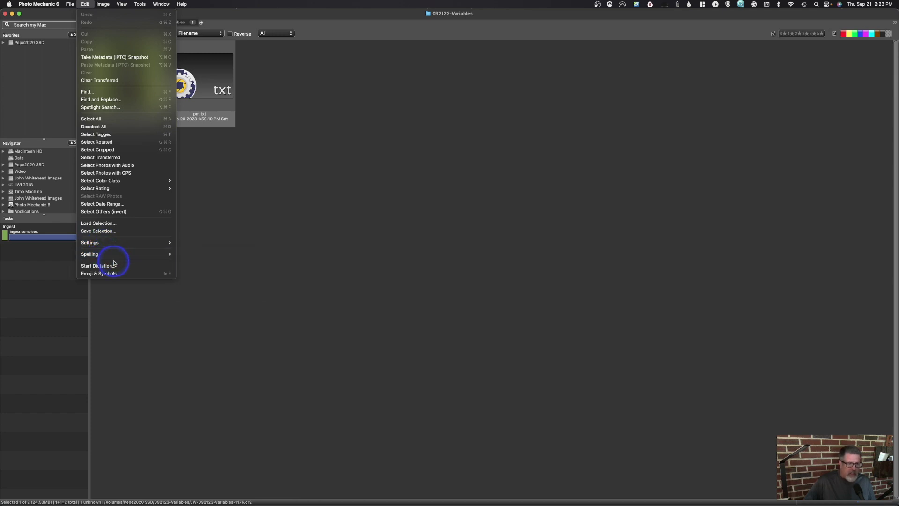
{"action": "mouse_move", "coordinate": [95, 4]}
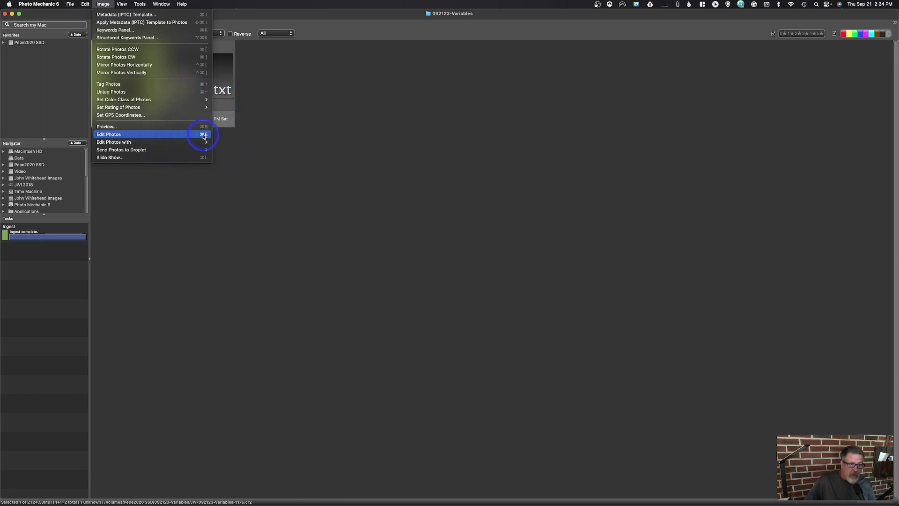
{"action": "mouse_move", "coordinate": [201, 142]}
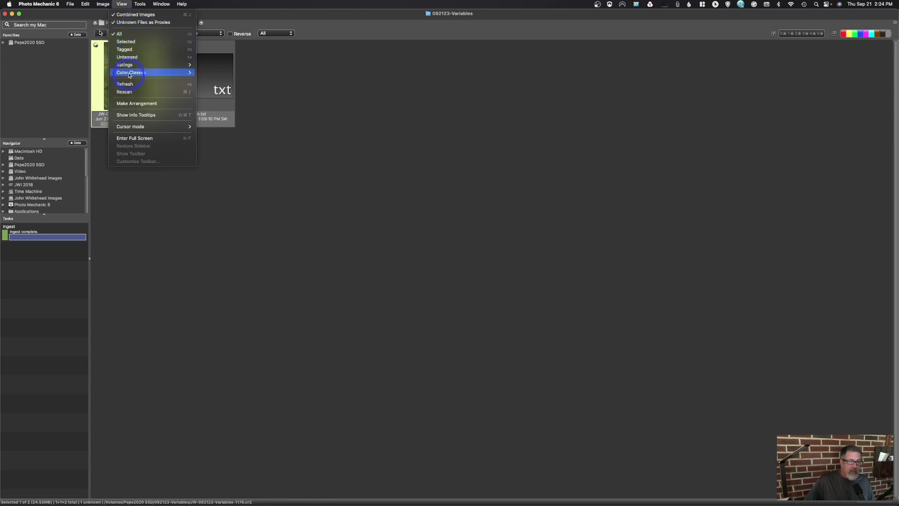
{"action": "mouse_move", "coordinate": [128, 68]}
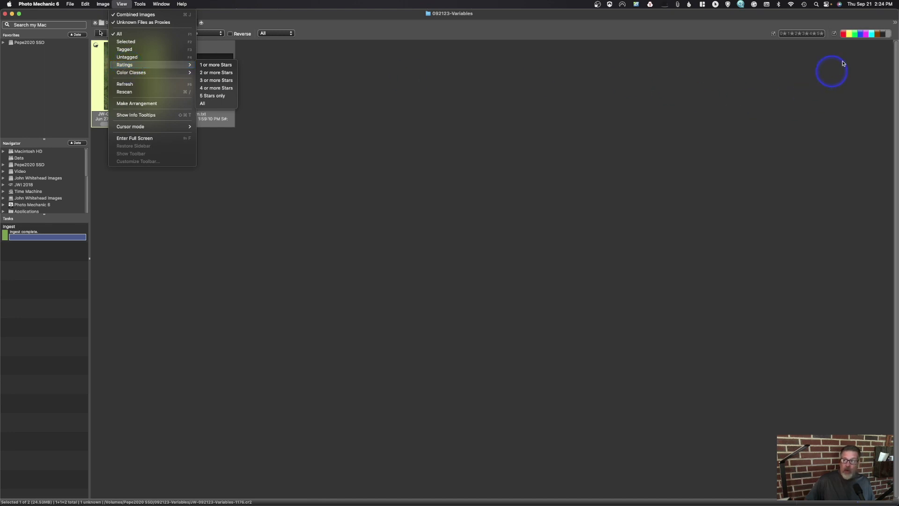
{"action": "left_click", "coordinate": [742, 21]}
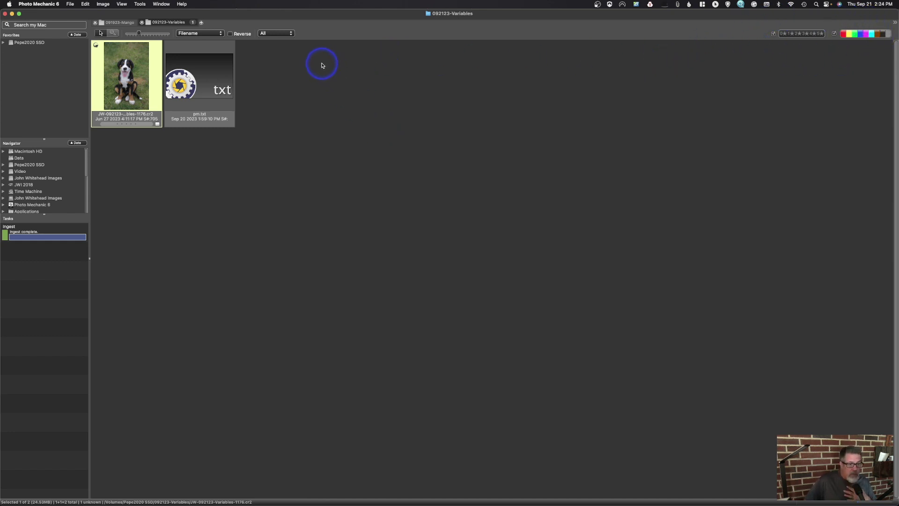
{"action": "left_click", "coordinate": [182, 4]}
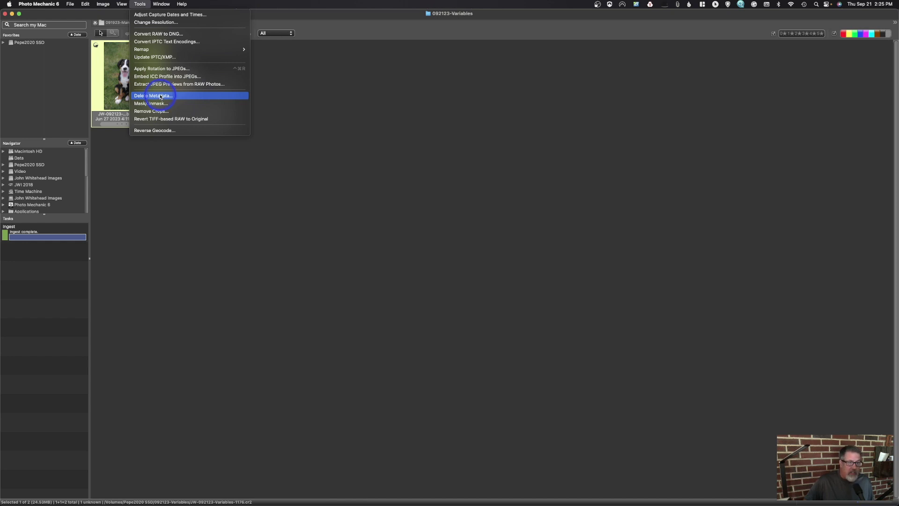
{"action": "mouse_move", "coordinate": [162, 2]}
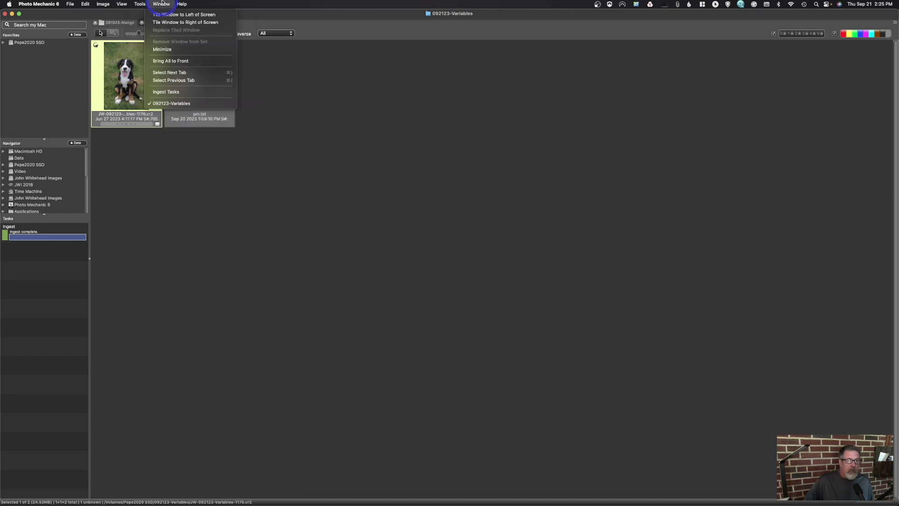